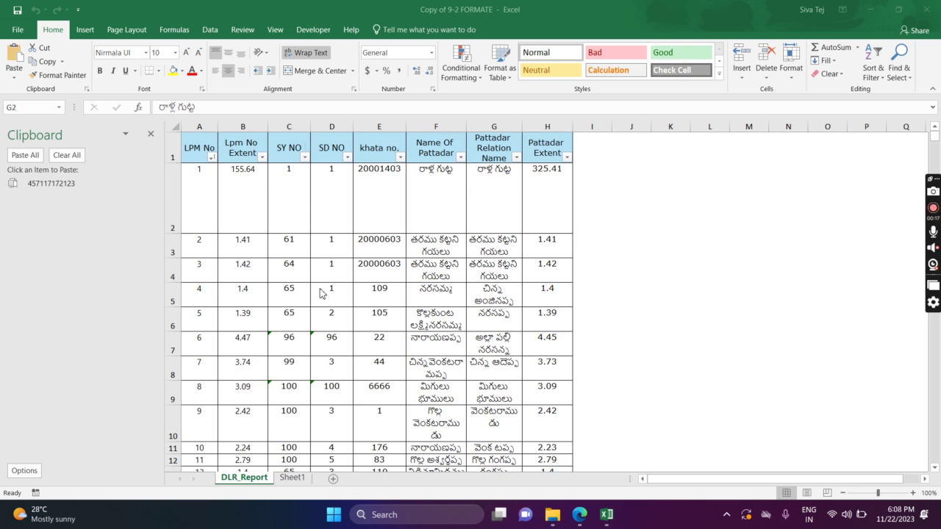
Step: Highlight duplicate values in the LPM No column with Light Red Fill with Dark Red Text
click(208, 130)
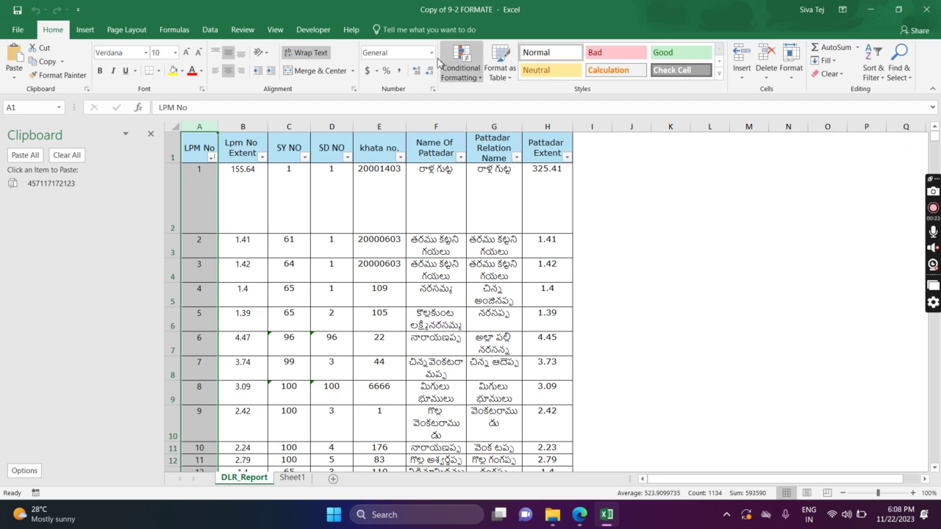
click(459, 73)
mouse_move(528, 97)
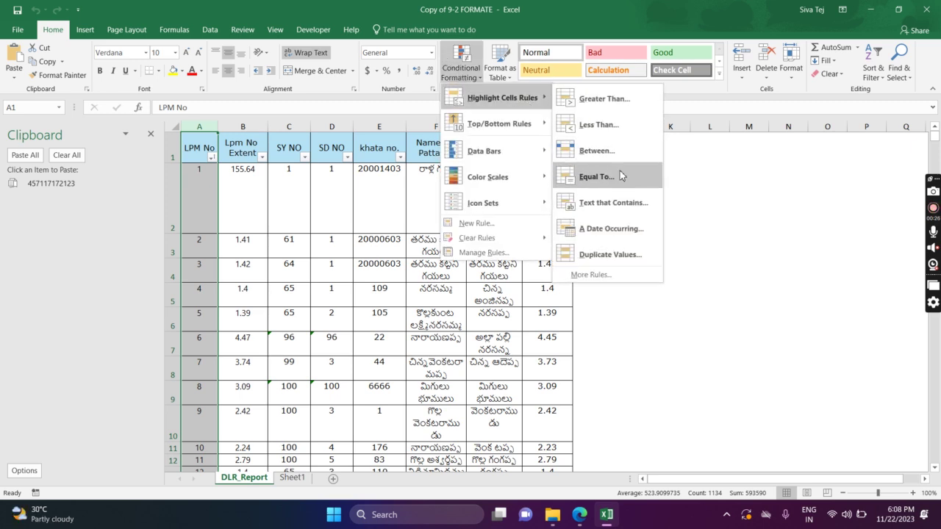
click(610, 255)
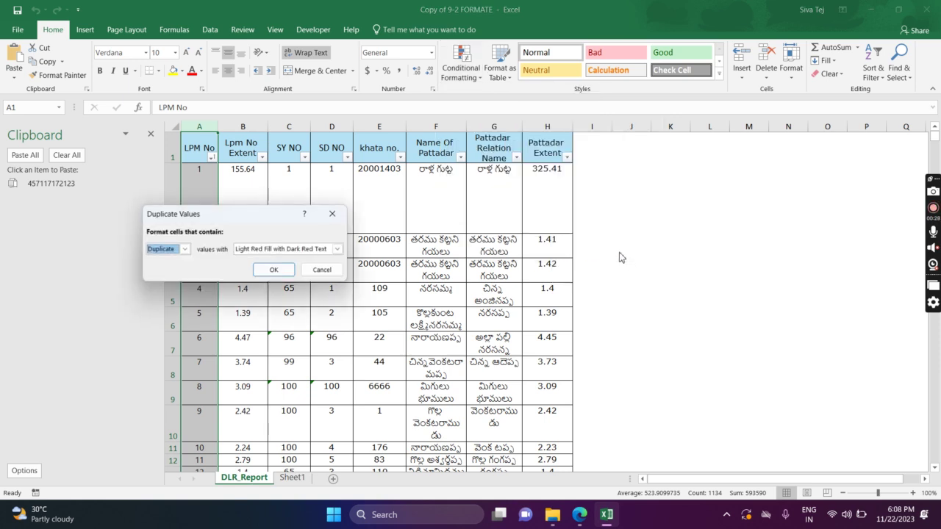
click(275, 270)
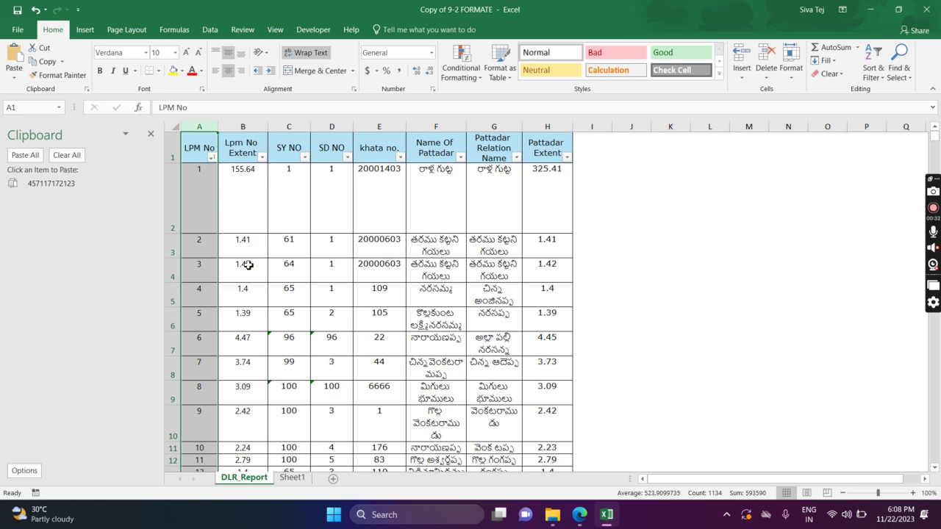
click(256, 279)
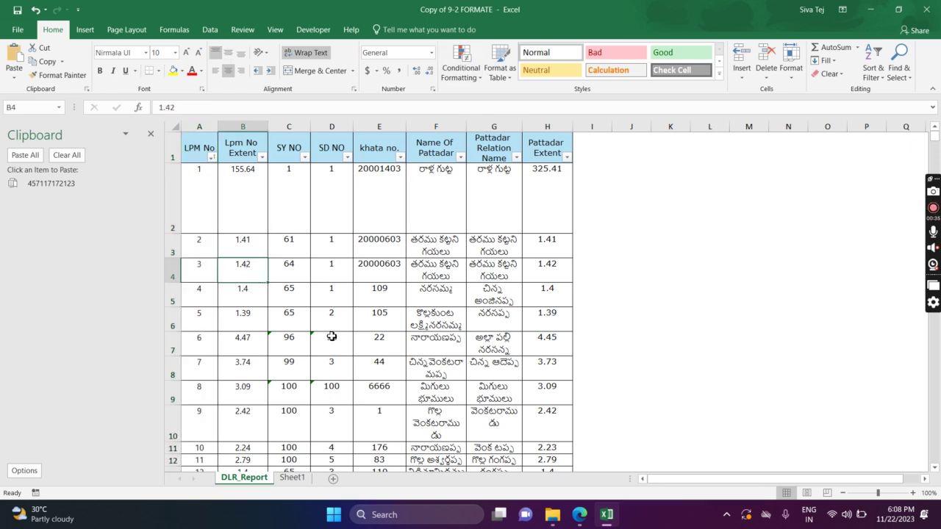
Step: Sort the table by the light red cell color in the LPM No column so duplicates come first
scroll(194, 266, down, 1)
scroll(193, 266, up, 1)
scroll(322, 291, down, 2)
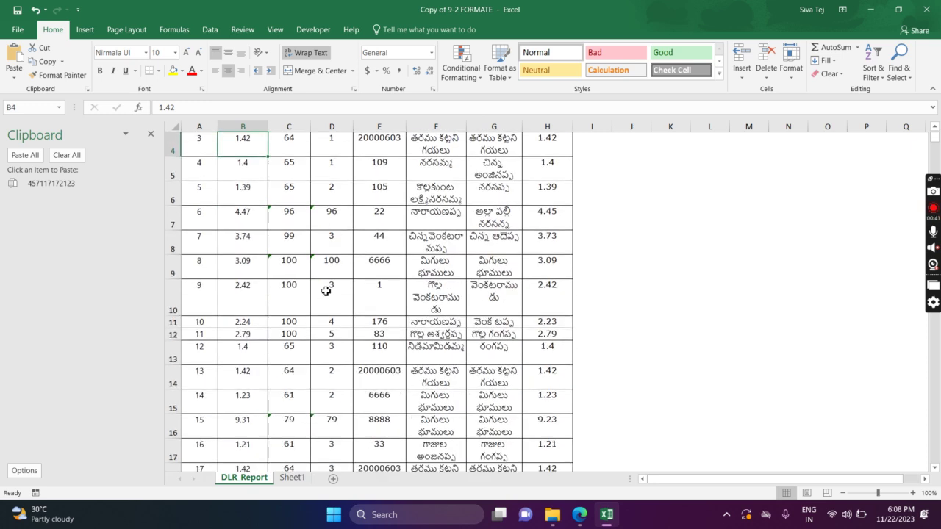
scroll(322, 291, up, 2)
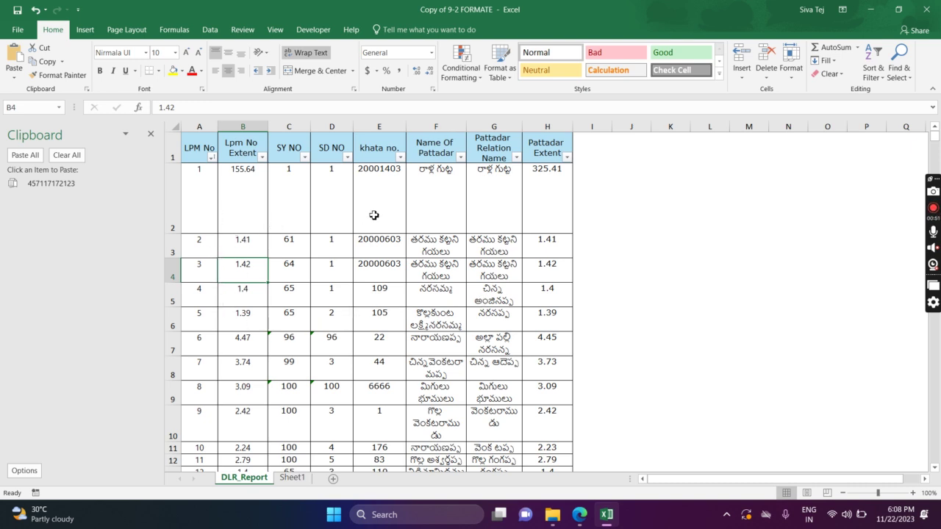
click(212, 158)
mouse_move(338, 208)
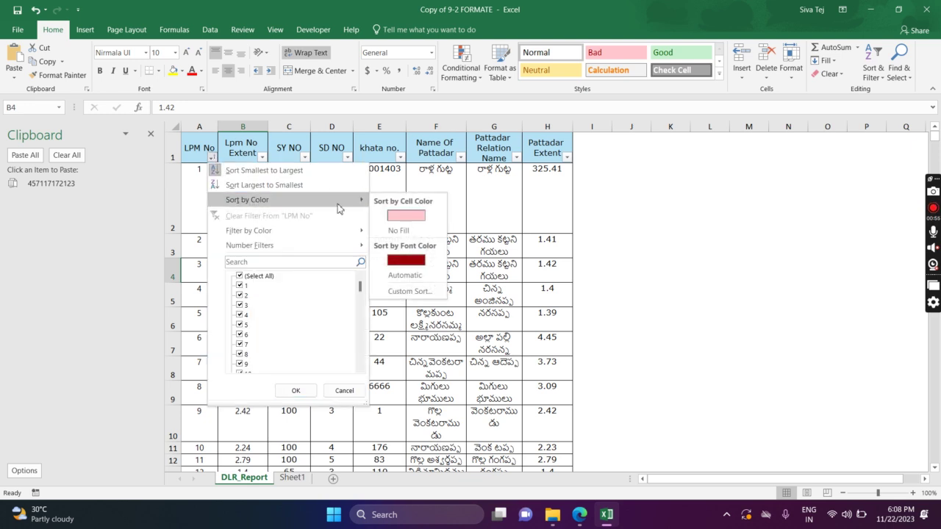
click(410, 220)
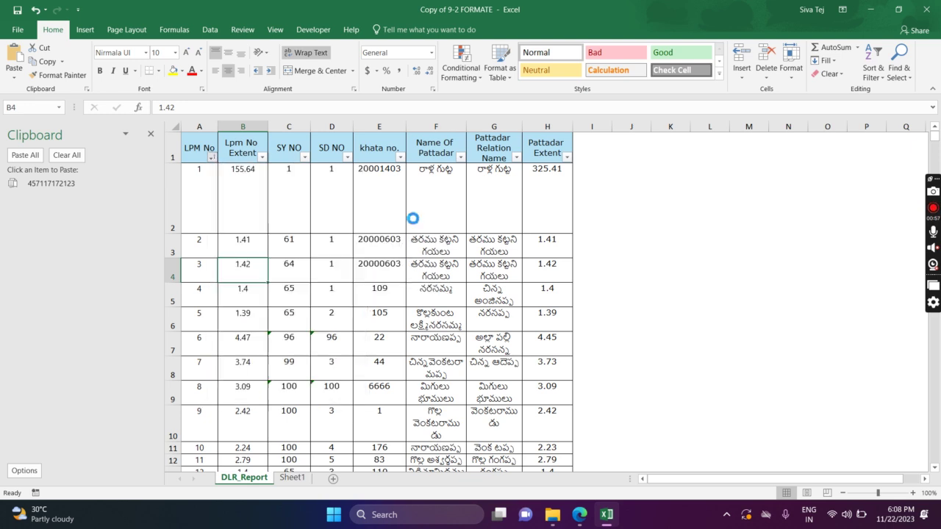
scroll(247, 240, down, 2)
scroll(248, 241, up, 2)
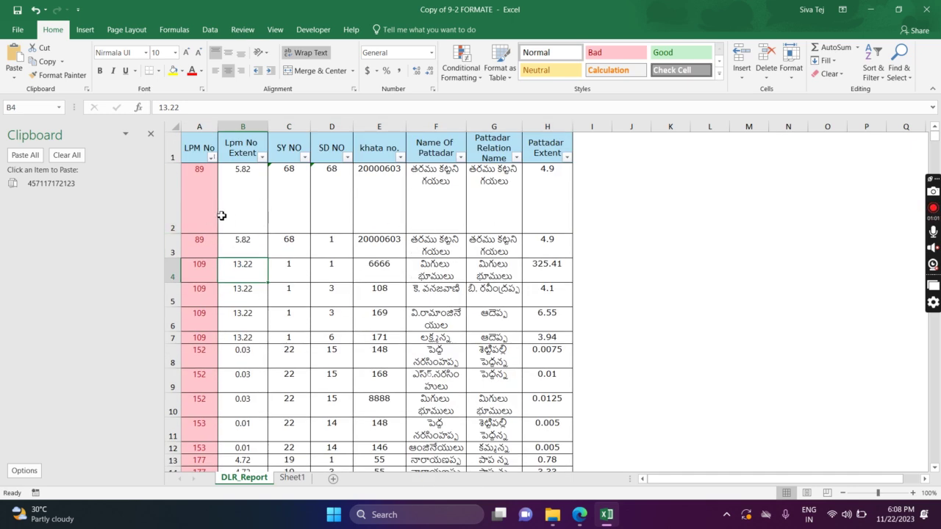
Step: Examine the rows that share LPM No 89 and 109, comparing their survey and subdivision numbers
click(308, 196)
drag(309, 233, 337, 209)
click(338, 220)
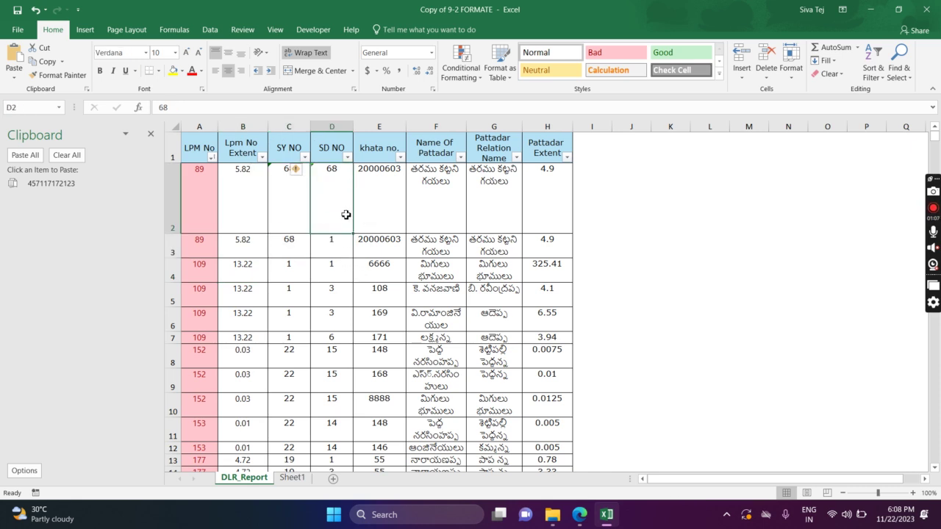
click(197, 252)
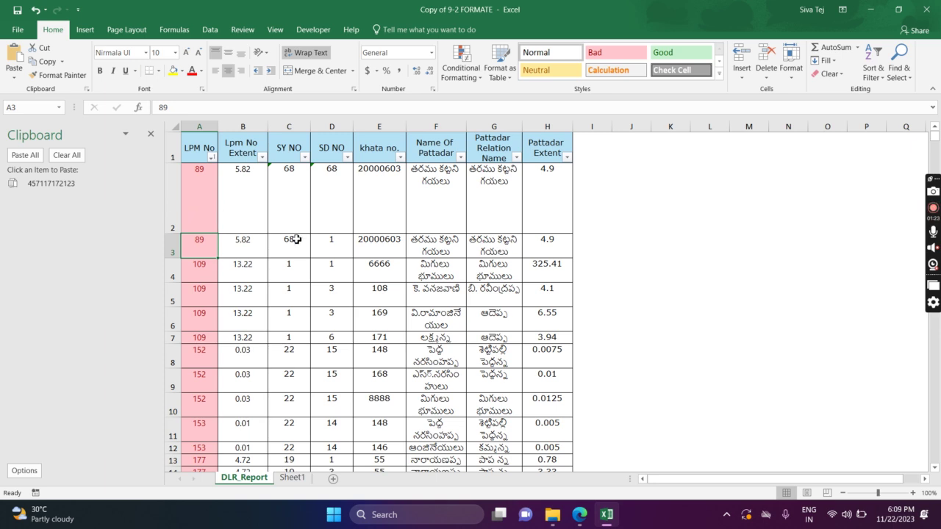
scroll(331, 221, down, 1)
scroll(242, 220, up, 1)
drag(211, 271, 205, 322)
mouse_move(245, 275)
mouse_down()
mouse_move(245, 291)
mouse_move(247, 275)
mouse_move(227, 274)
mouse_up()
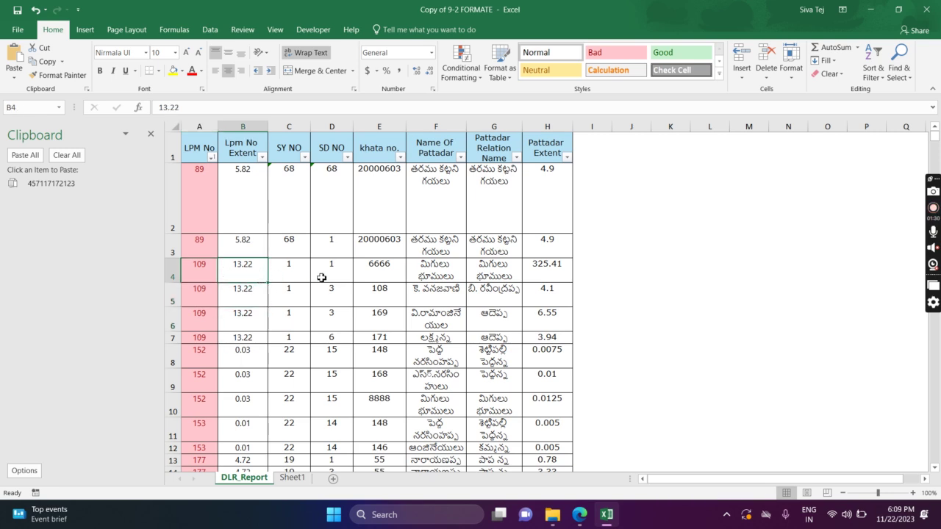
Step: Replace cell C4 with the SY NO values 1, 1, 1 copied from C4:C6, stacked on separate lines
drag(291, 275, 291, 310)
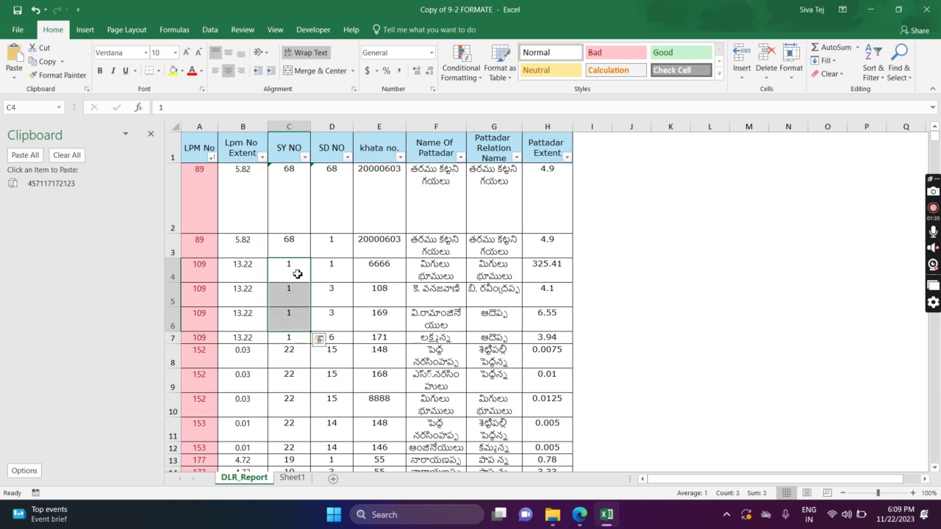
key(ctrl+c)
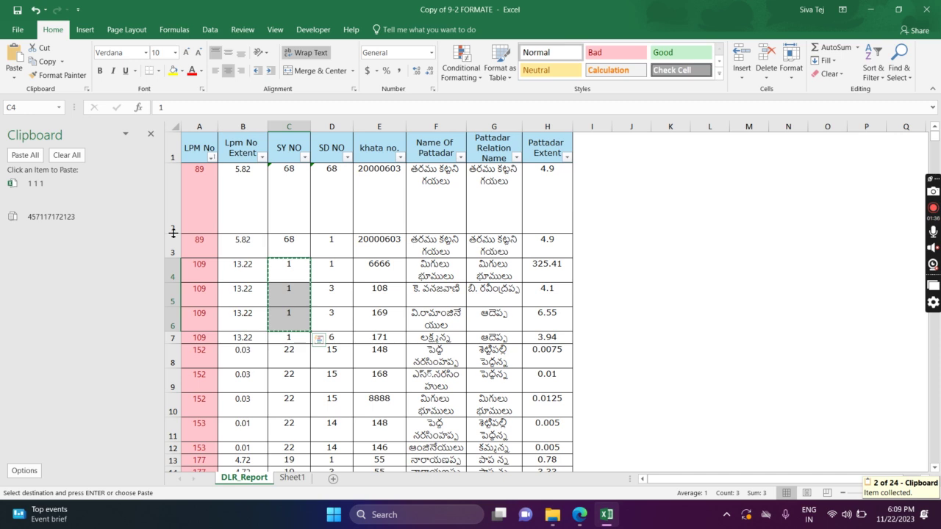
click(68, 155)
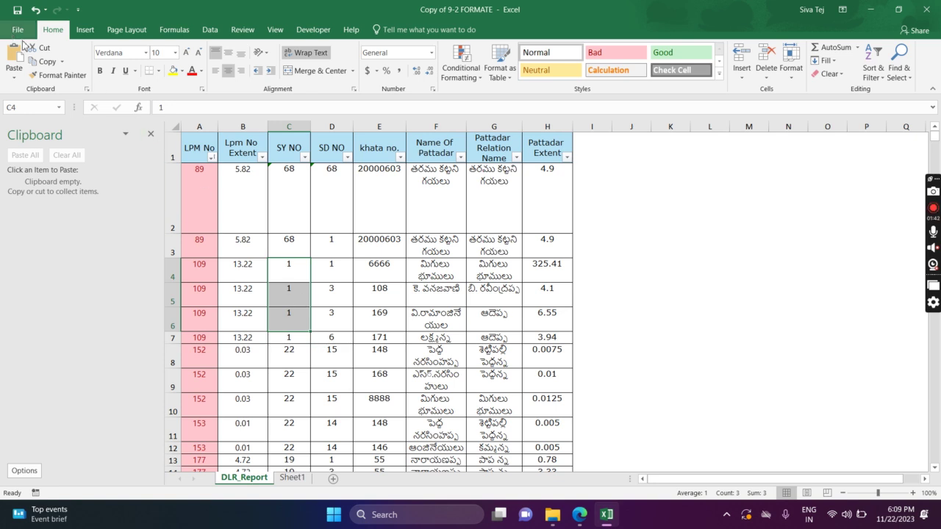
click(40, 64)
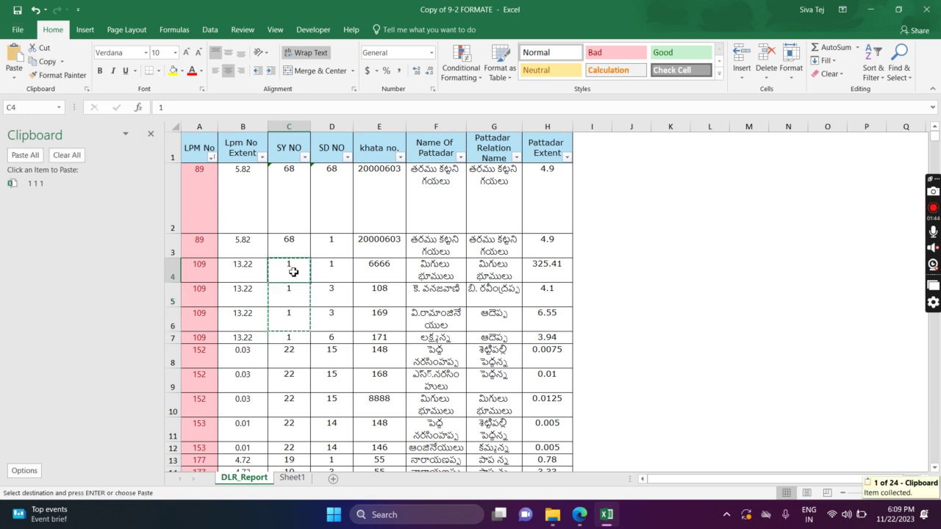
click(154, 108)
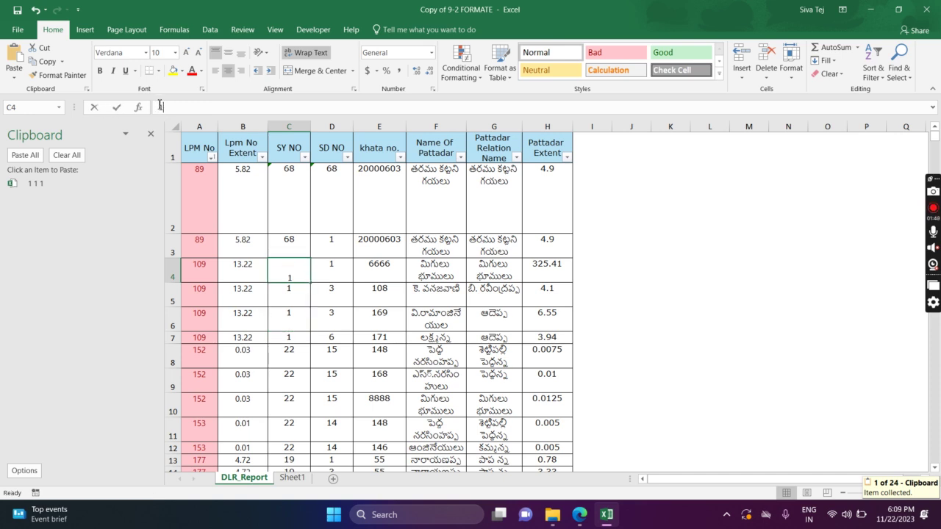
click(25, 155)
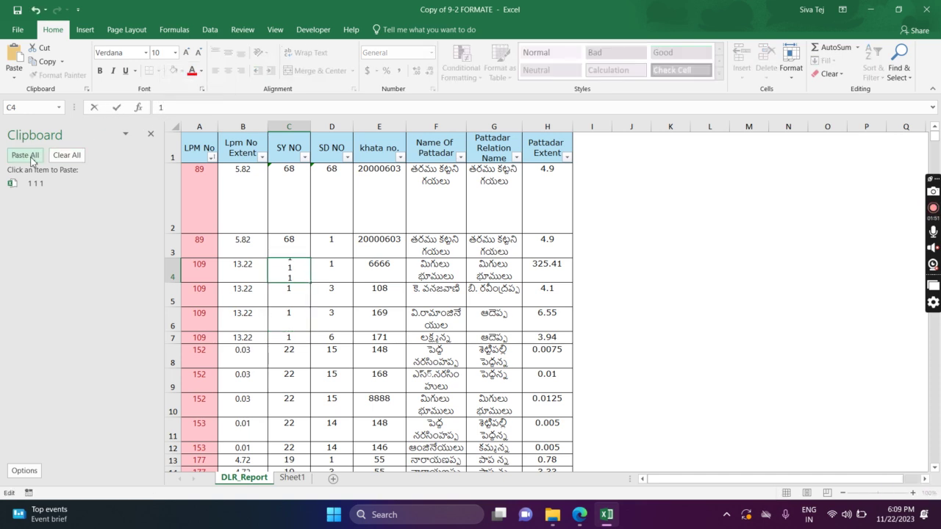
click(180, 286)
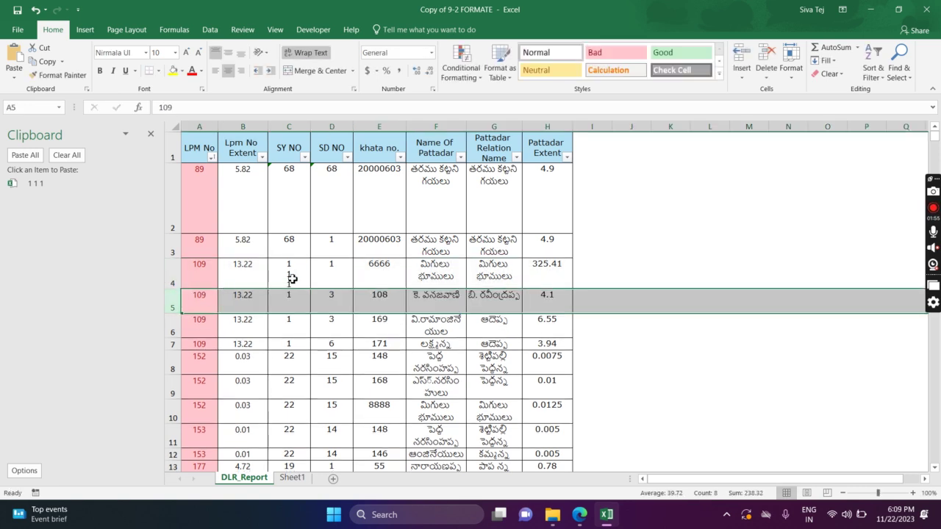
Step: Clear the clipboard, copy D4:D6 and replace cell D4 with the stacked SD NO values 1, 3, 3
drag(332, 275, 338, 327)
click(24, 155)
click(67, 155)
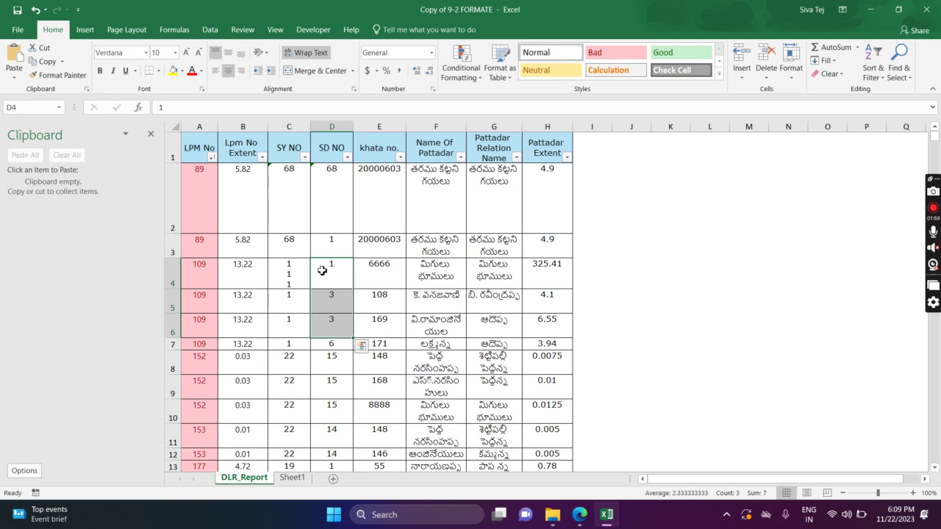
click(61, 61)
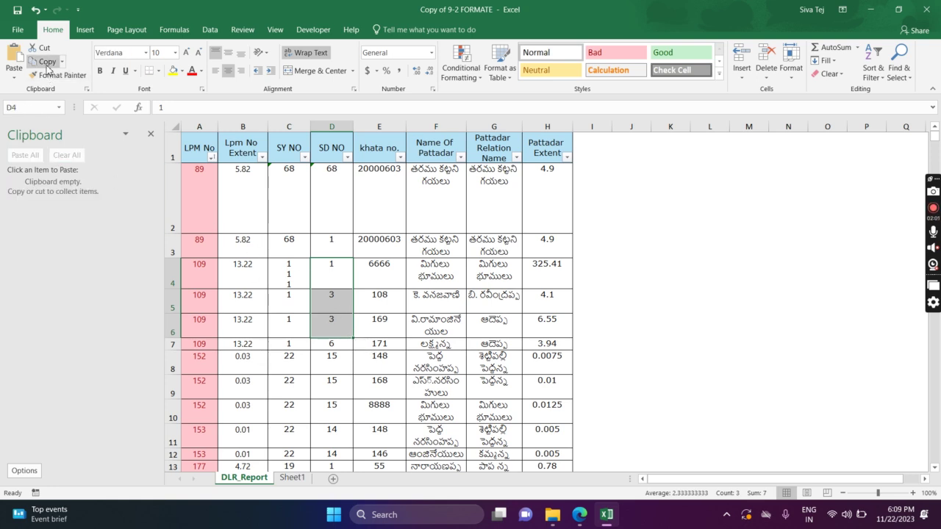
click(47, 73)
click(330, 275)
click(156, 107)
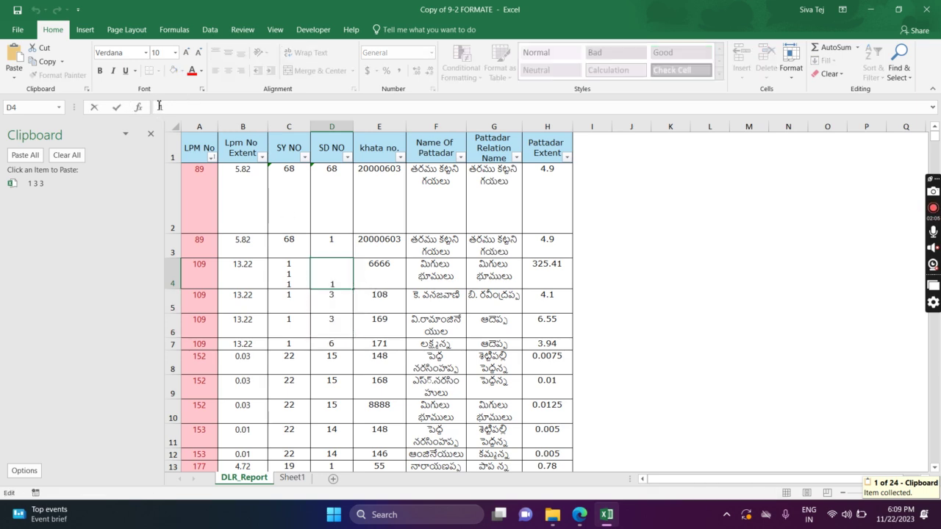
click(25, 155)
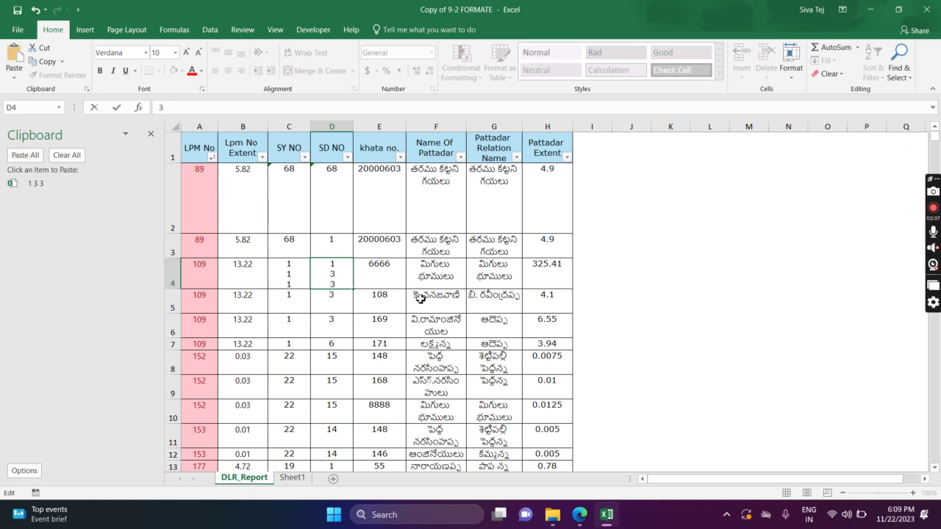
click(378, 316)
Step: Clear the clipboard, copy the khata numbers in E4:E6 and paste them all stacked into cell E4
drag(382, 272, 388, 320)
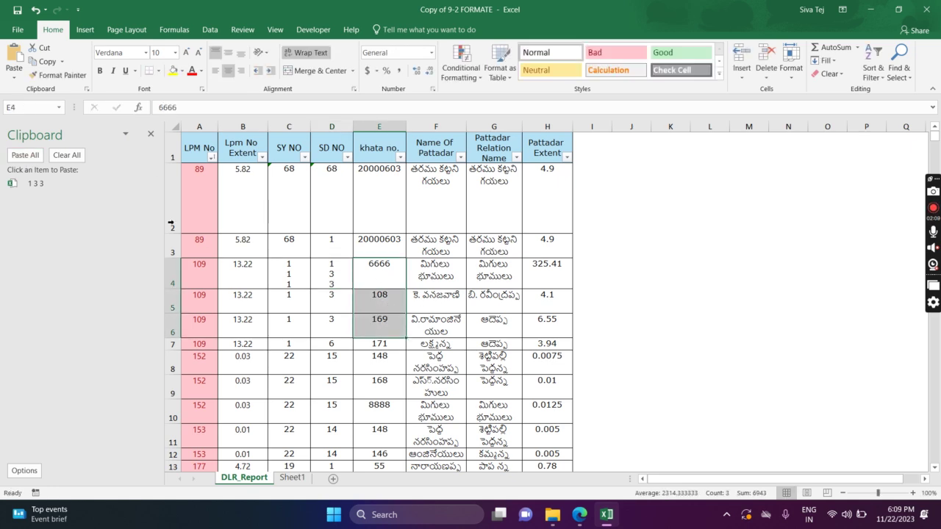
click(66, 155)
click(62, 62)
click(45, 77)
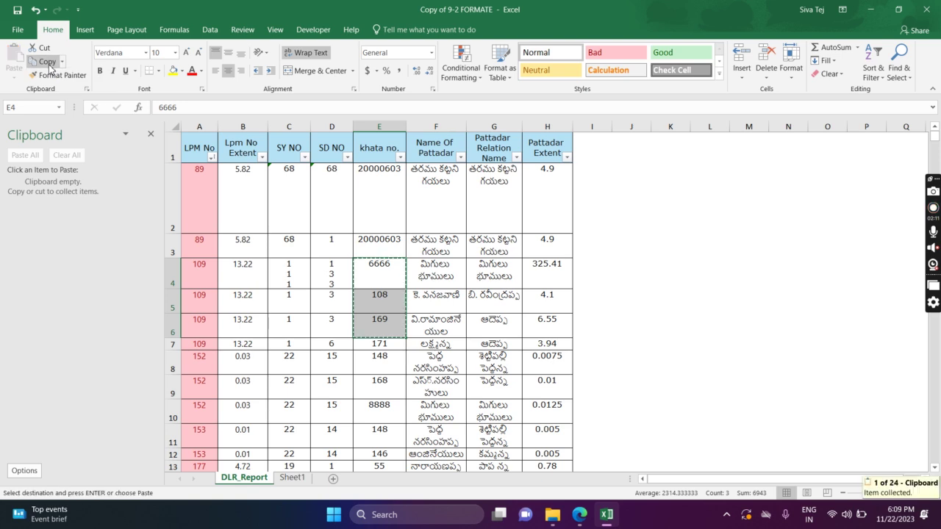
click(388, 272)
click(183, 108)
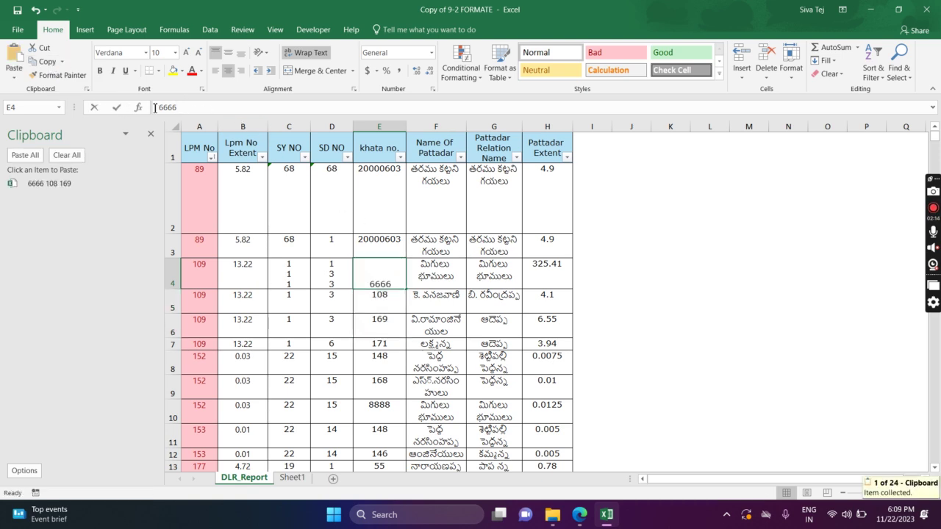
click(33, 156)
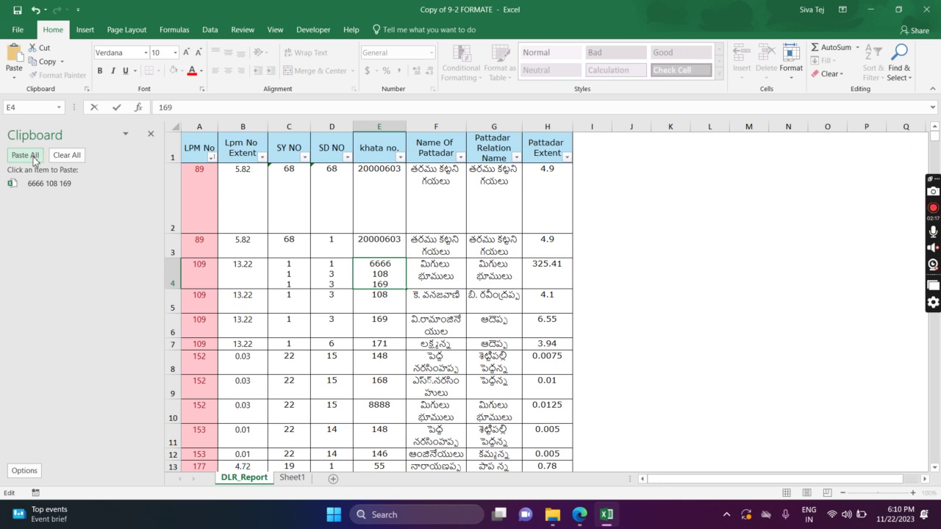
Step: Clear the clipboard, copy the pattadar names in F4:F6 and replace the content of F4 with all three
drag(441, 270, 444, 316)
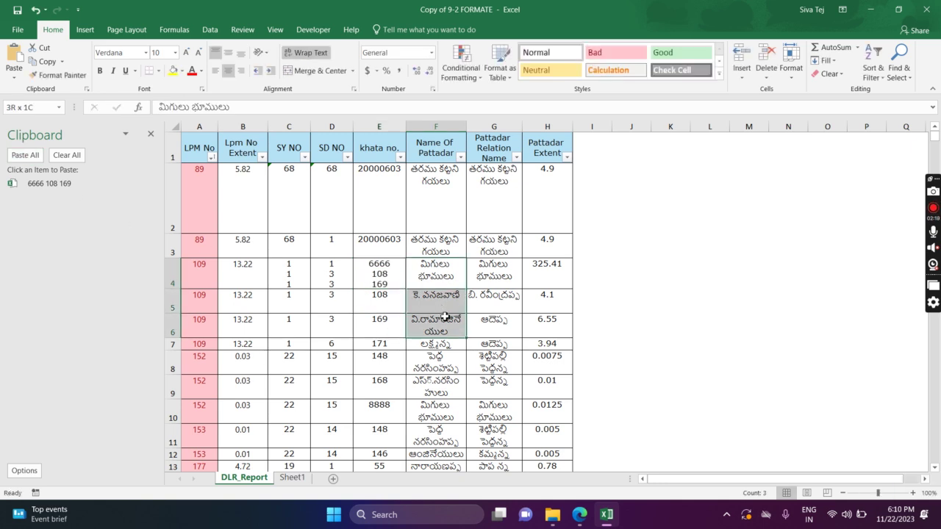
click(79, 158)
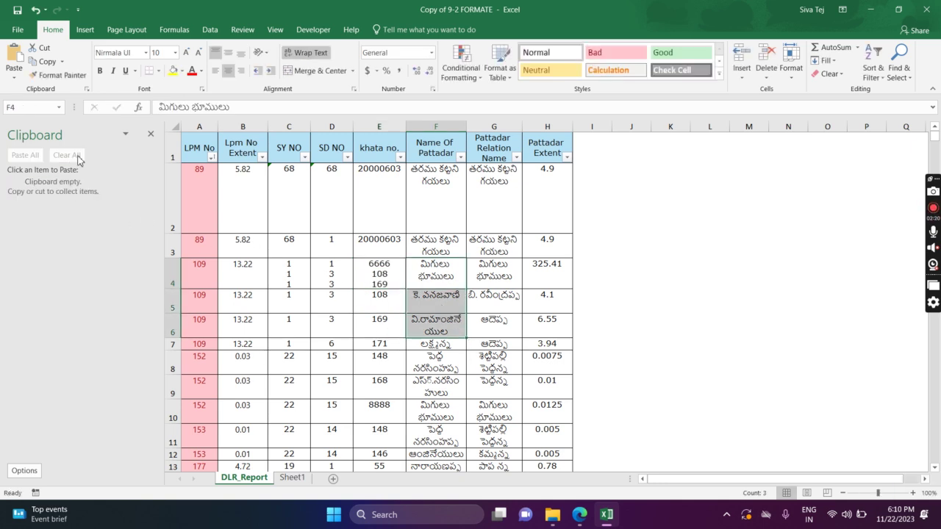
click(44, 61)
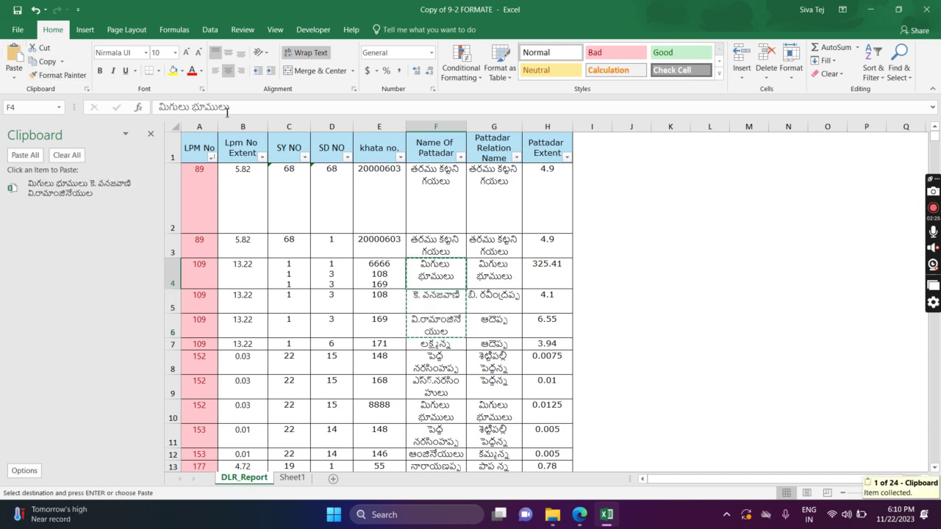
drag(260, 108, 160, 108)
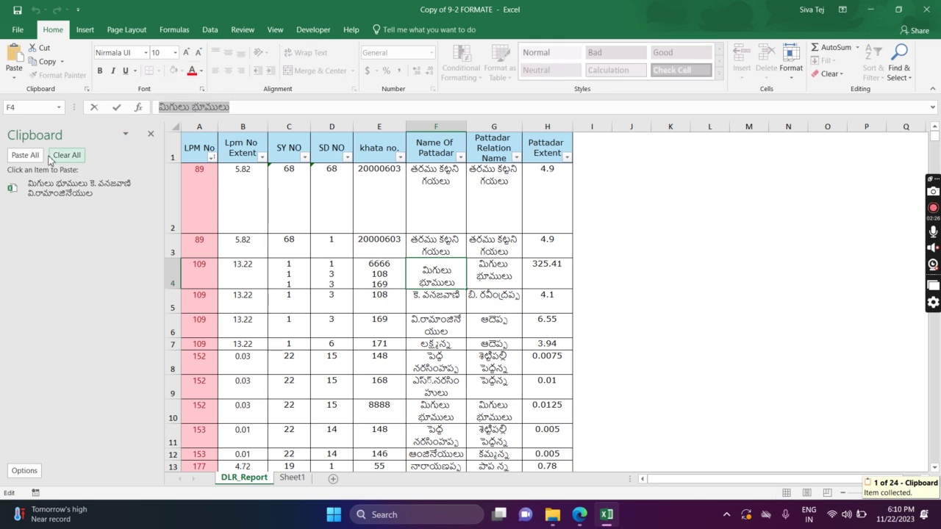
click(25, 155)
drag(445, 373, 438, 356)
Step: Clear the clipboard, copy the relation names in G4:G6 and replace the content of G4 with all three
drag(491, 292, 505, 353)
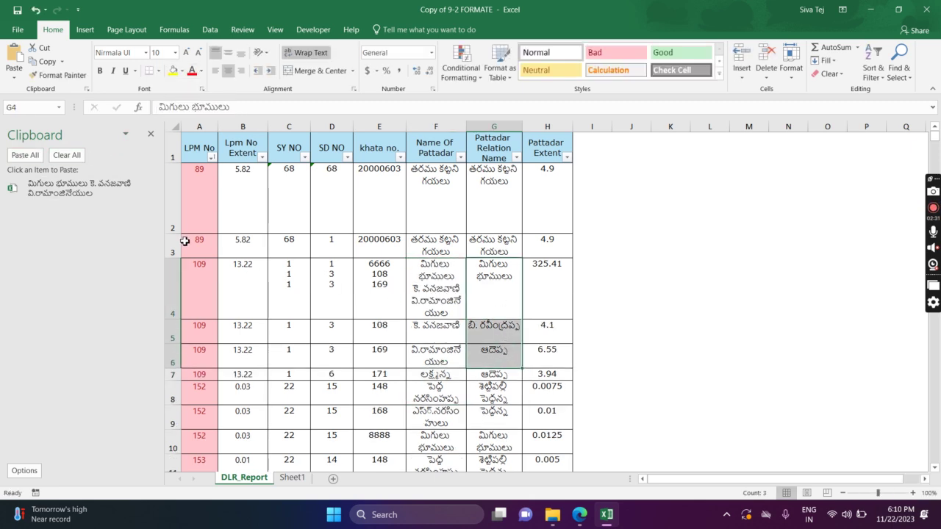
click(66, 155)
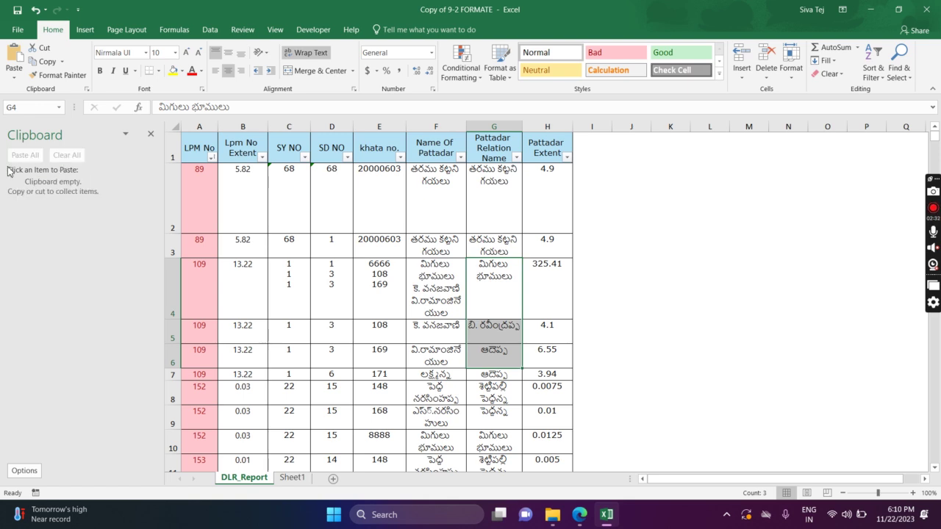
click(43, 62)
click(516, 292)
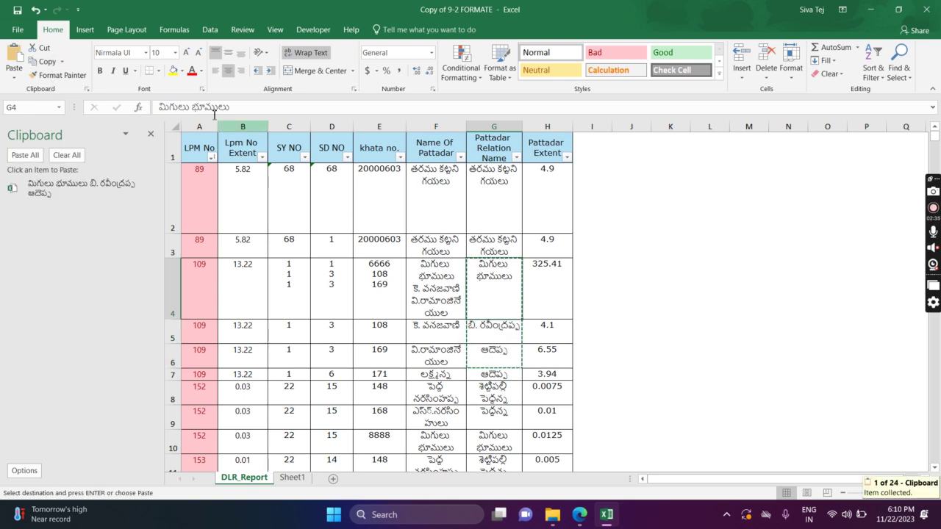
drag(235, 108, 127, 110)
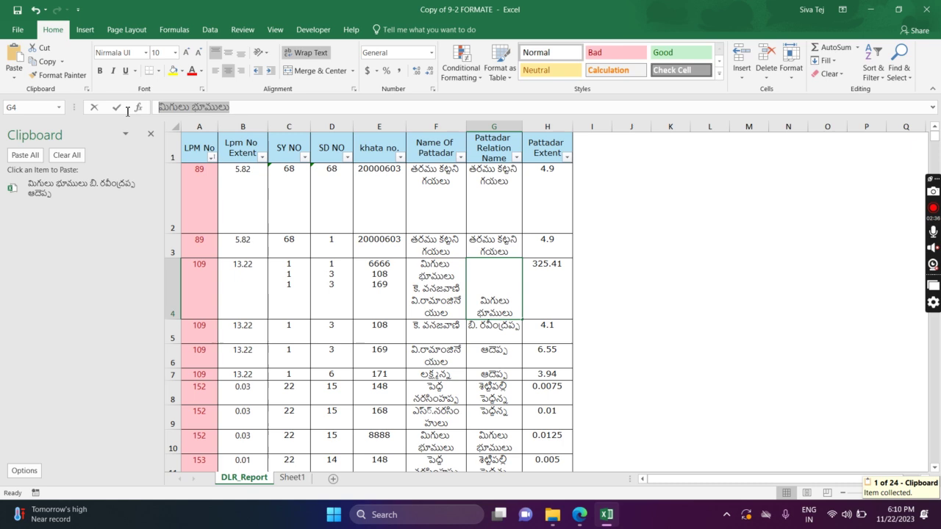
click(24, 155)
Step: Clear the clipboard and copy the pattadar extents in H4:H6
drag(563, 295, 562, 356)
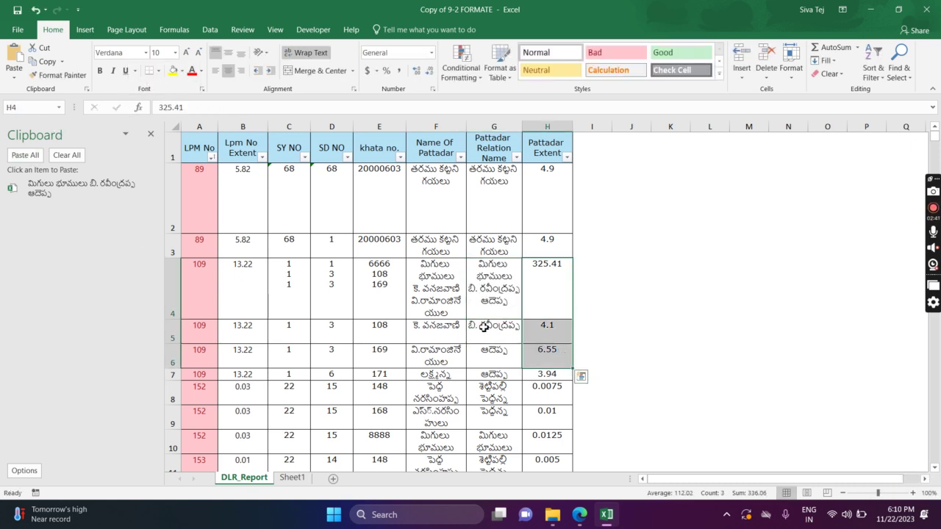
click(51, 155)
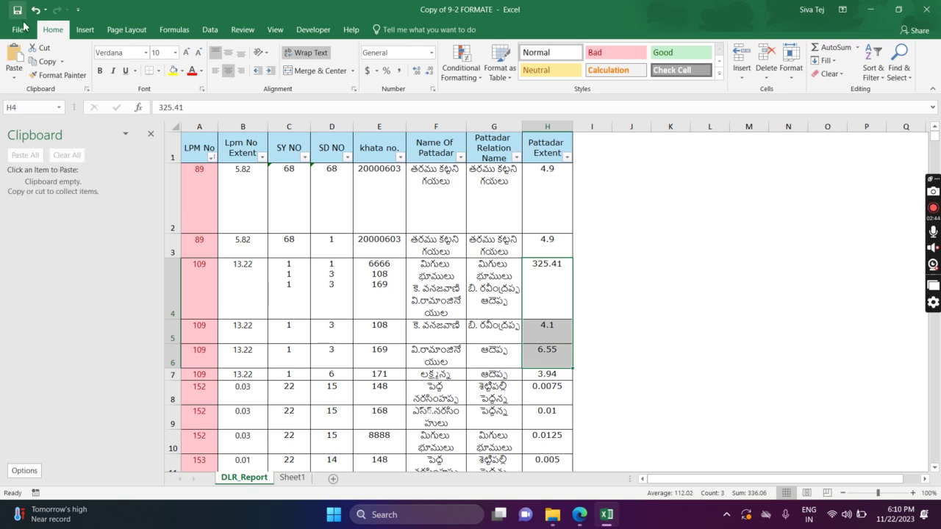
click(38, 61)
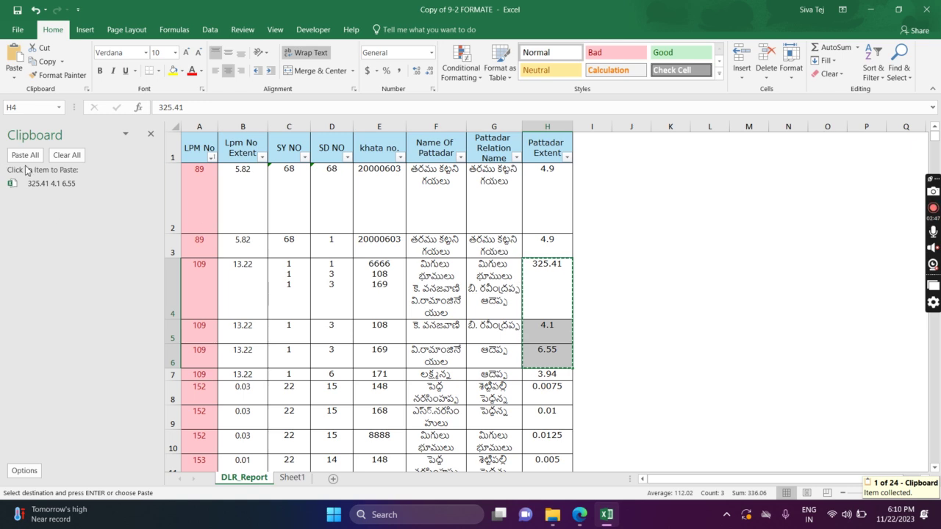
Step: Try to replace the content of H4 with all the copied pattadar extents
click(539, 314)
key(Escape)
drag(187, 106, 158, 107)
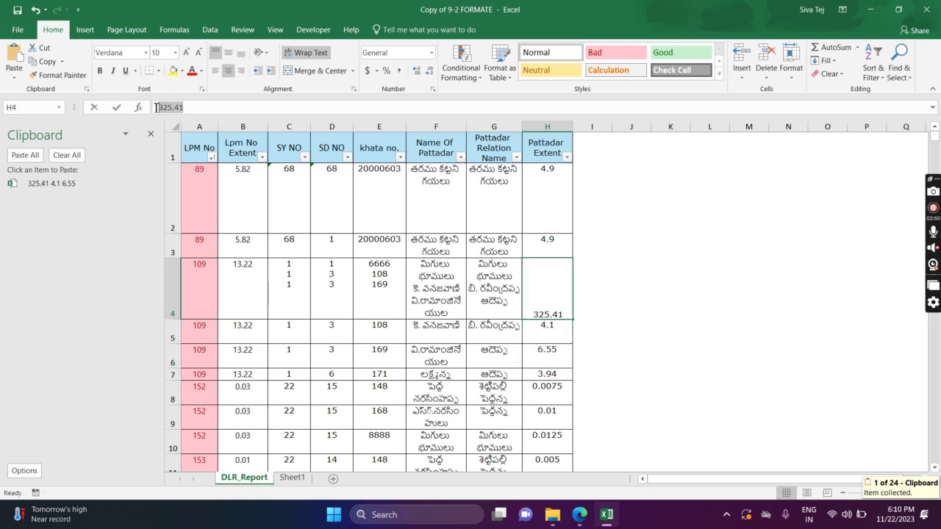
click(25, 155)
click(473, 358)
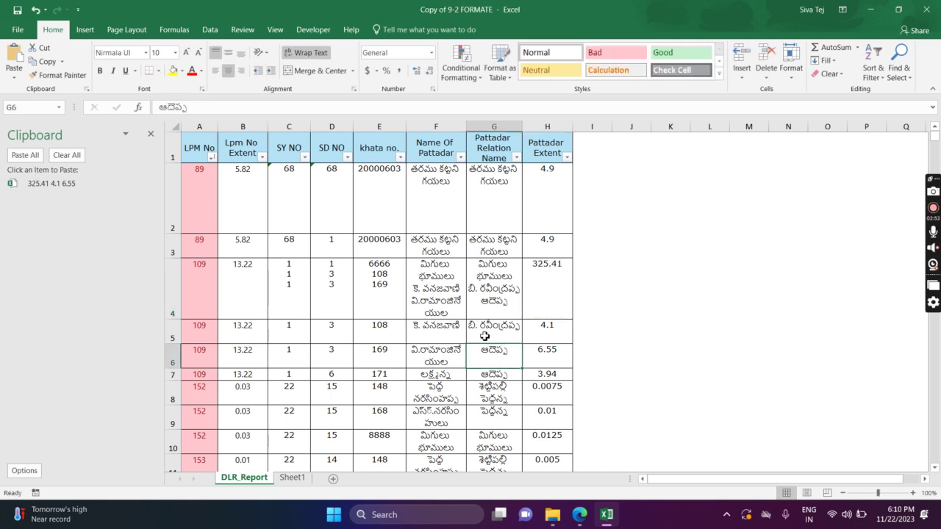
Step: Replace the content of H4 with the copied extents 325.41, 4.1 and 6.55, stacked on separate lines
drag(544, 293, 547, 357)
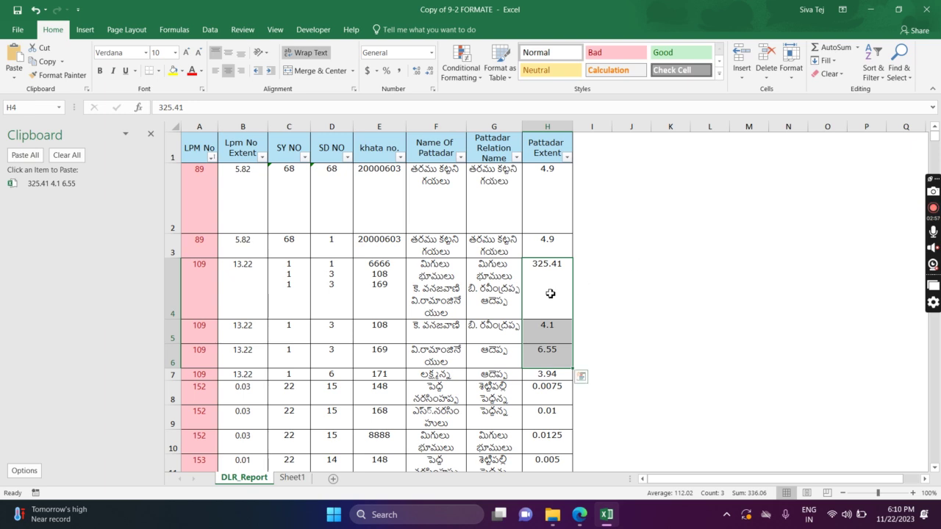
click(549, 294)
drag(192, 107, 152, 108)
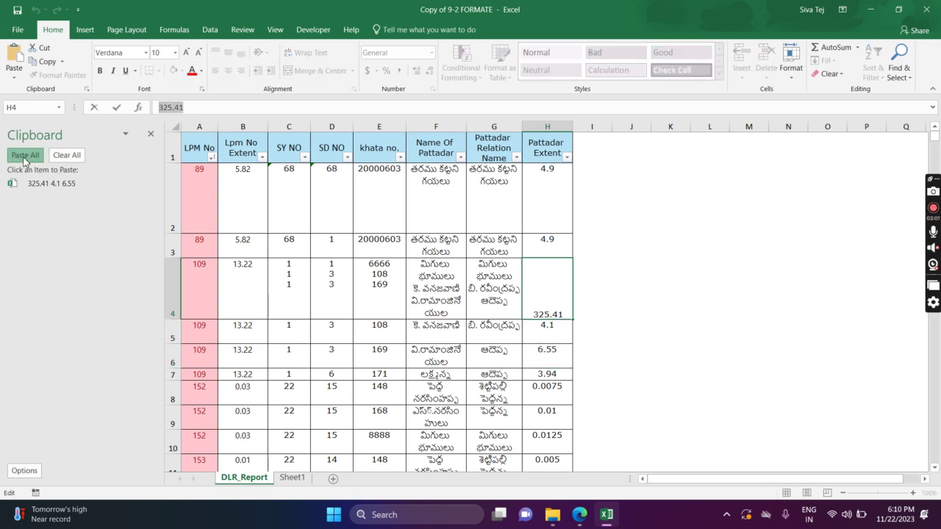
click(25, 156)
click(369, 323)
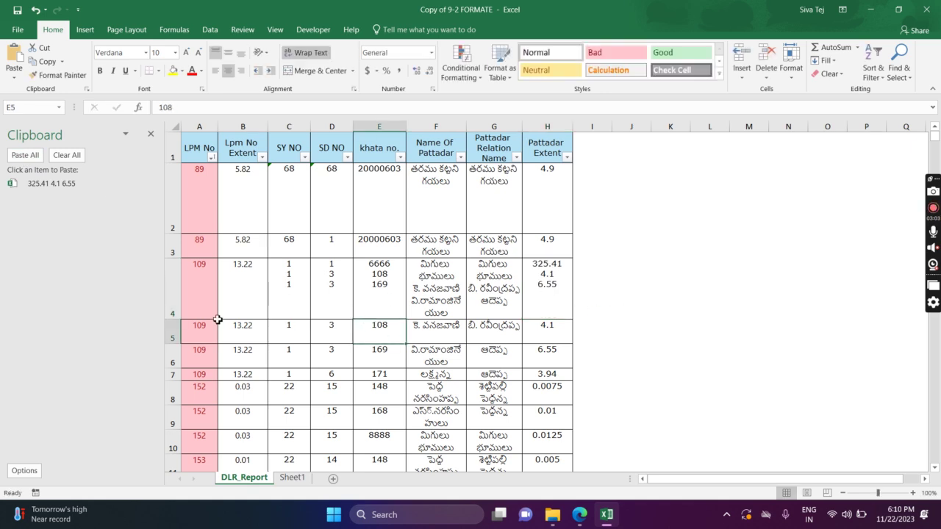
Step: Delete sheet rows 5 to 7, the leftover duplicate rows of LPM number 109
drag(173, 335, 187, 376)
click(765, 58)
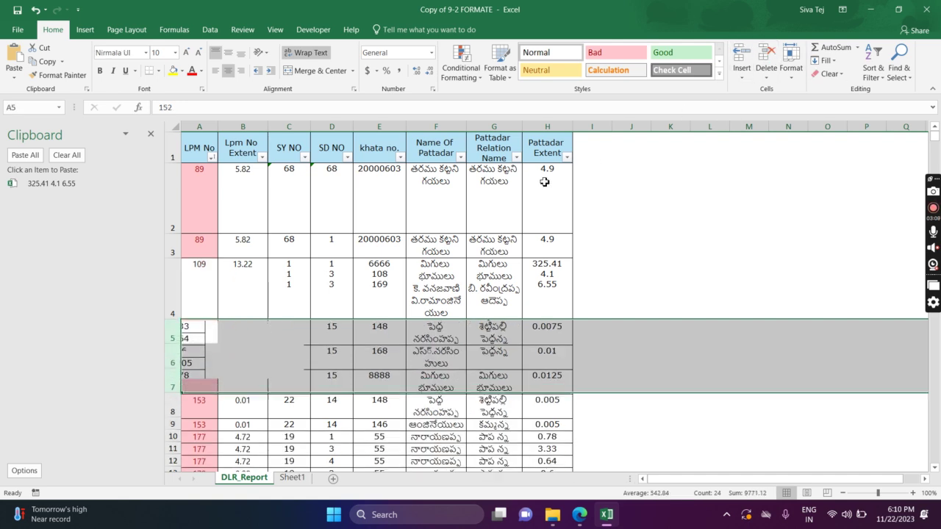
click(240, 310)
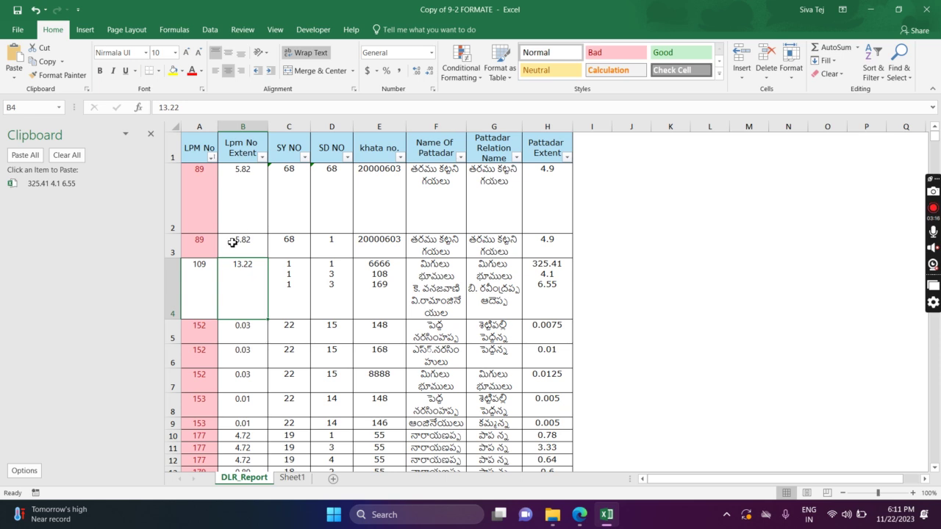
click(212, 157)
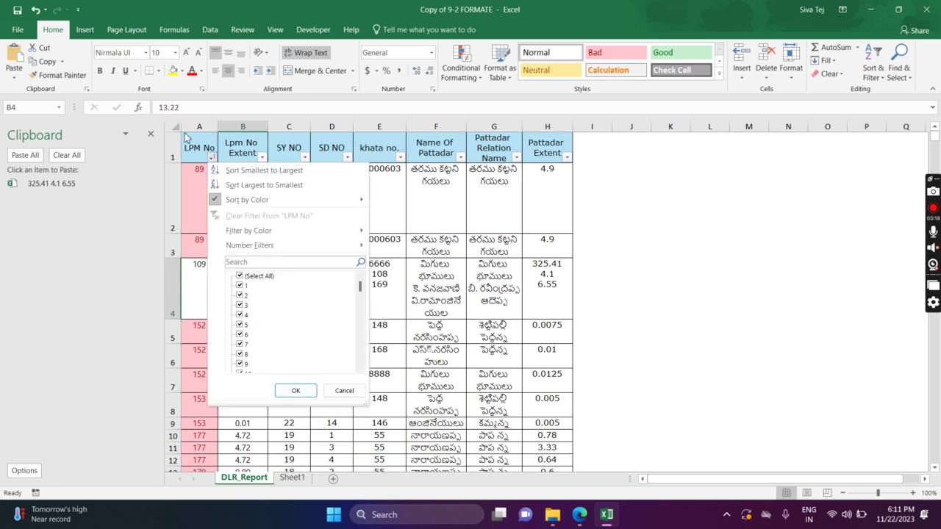
click(186, 140)
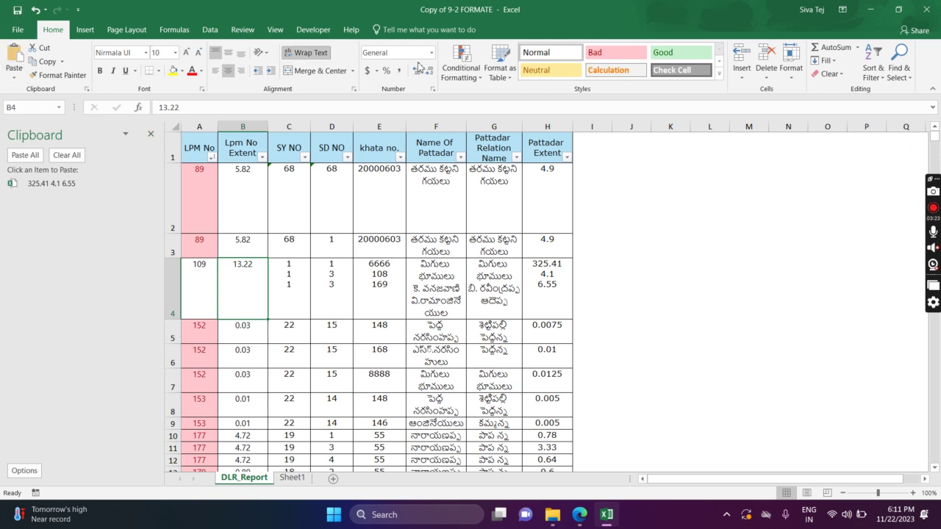
Step: Save the workbook as Copy of 9-2 FORMATE in the 9-2 folder, replacing the existing file, and close it
click(17, 30)
click(54, 138)
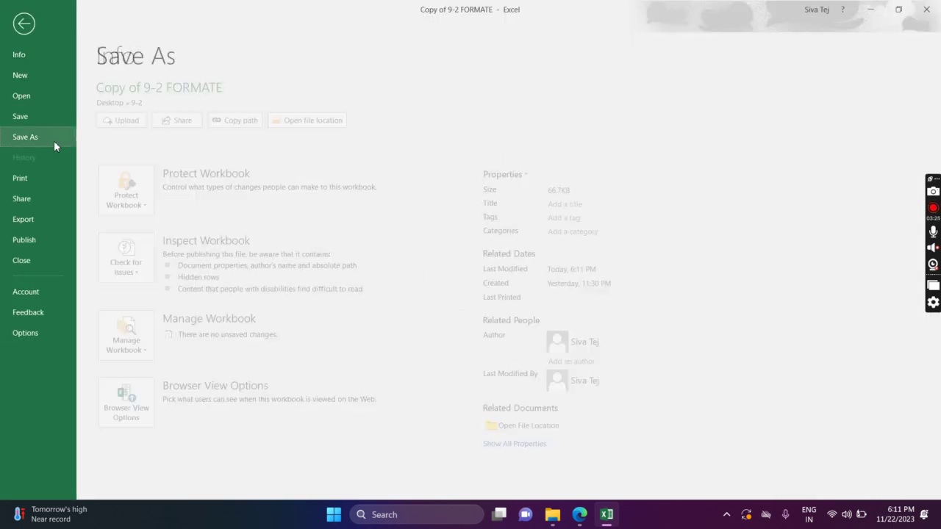
click(132, 233)
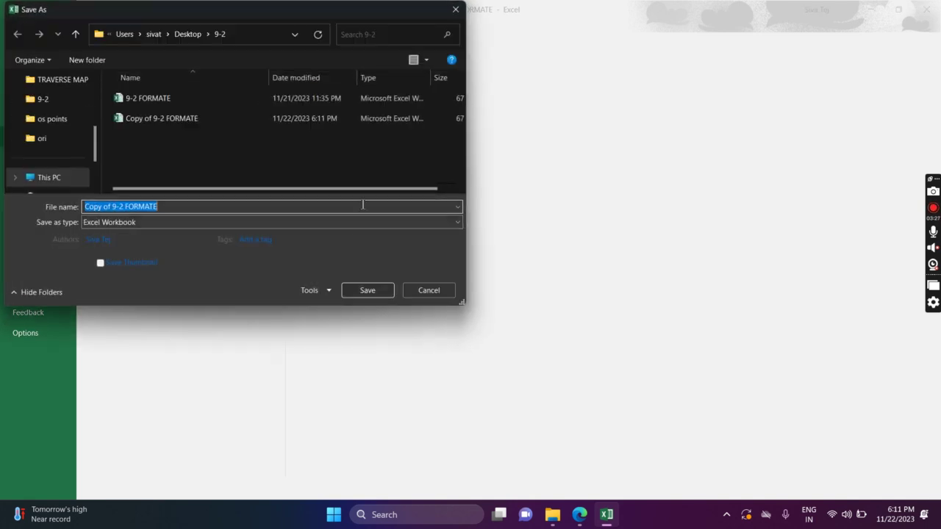
click(364, 289)
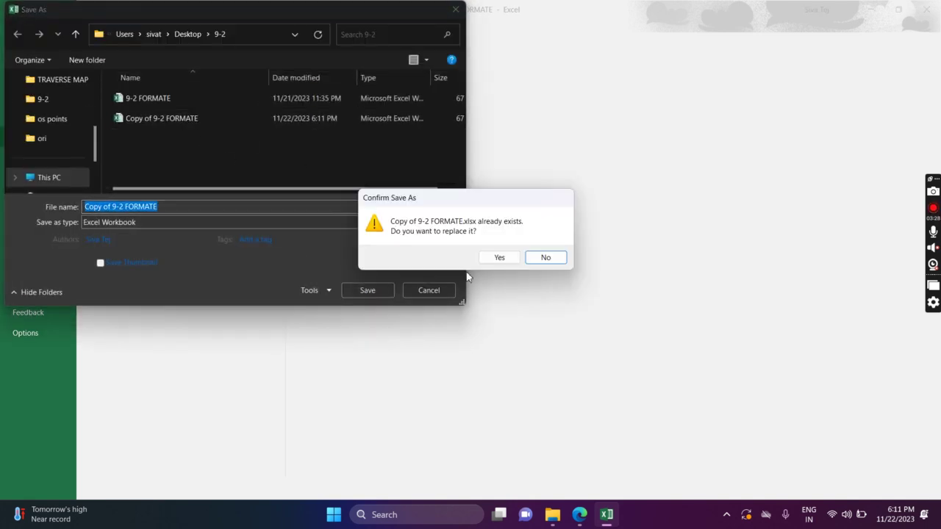
click(504, 259)
click(917, 9)
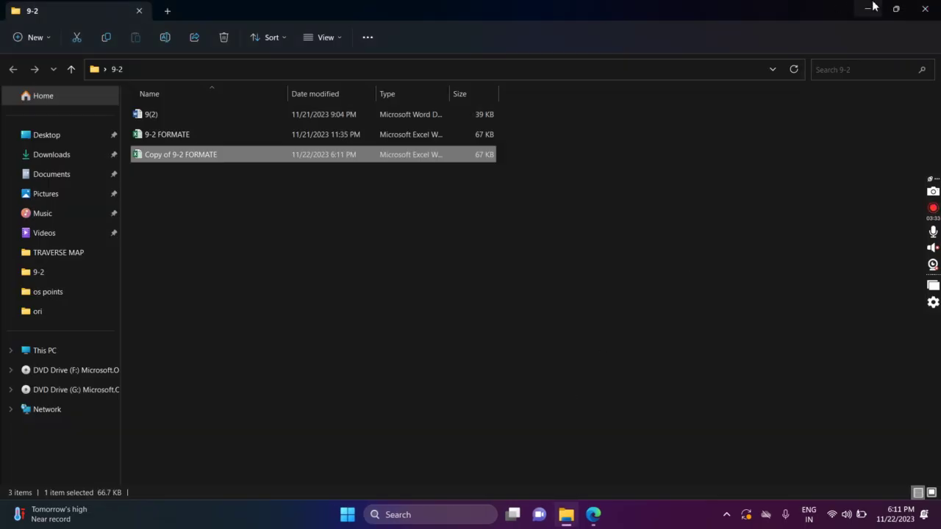
Step: Open the Word document 9(2) from the 9-2 folder and dismiss the Office activation wizard
click(180, 120)
double_click(181, 122)
click(513, 322)
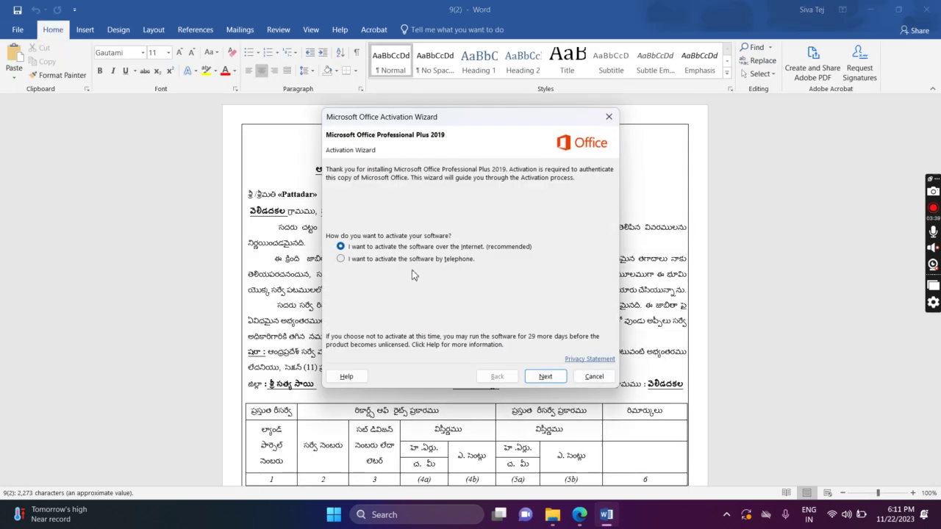
click(593, 377)
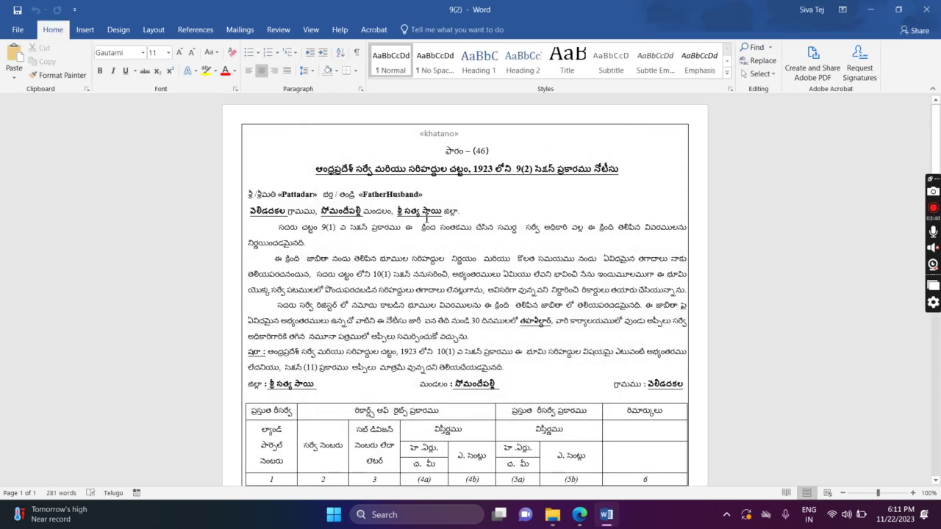
Step: Connect the mail merge to the existing list Copy of 9-2 FORMATE in Desktop's 9-2 folder, using the DLR_Report$ table with column headers
click(232, 31)
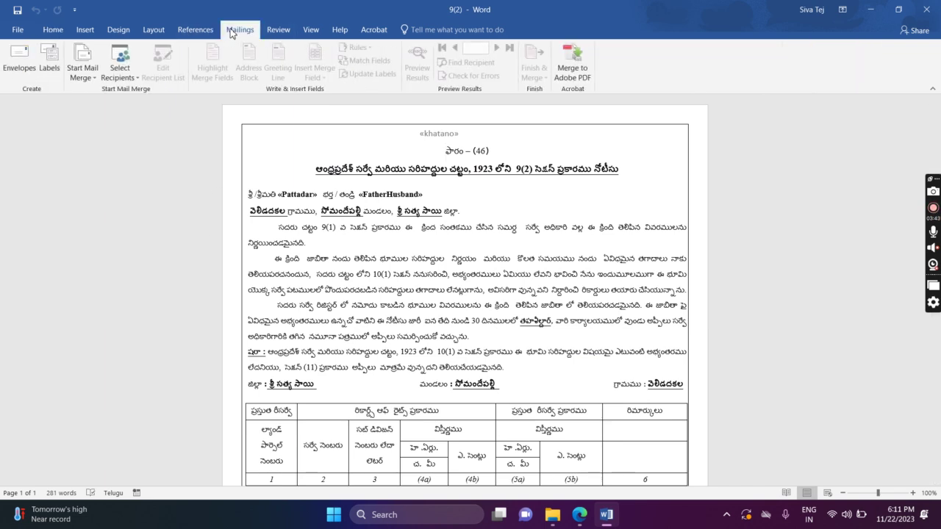
click(134, 79)
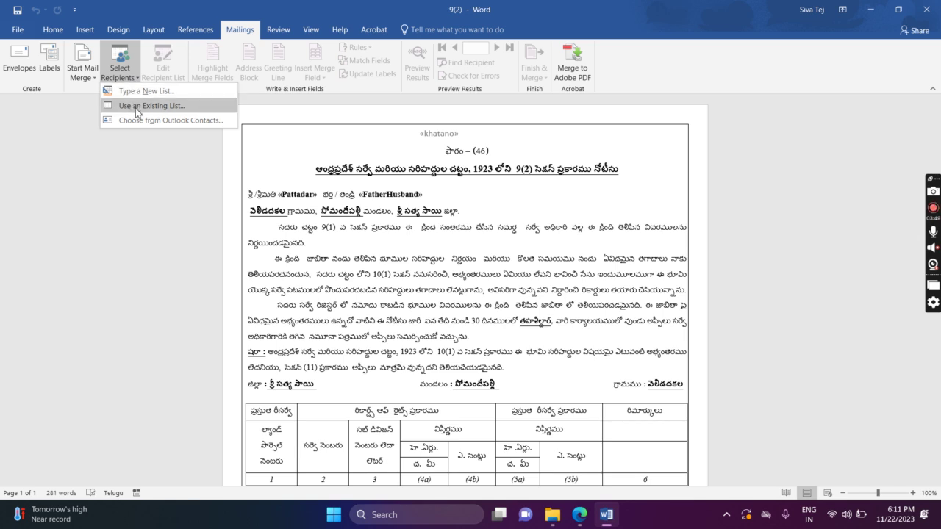
click(135, 108)
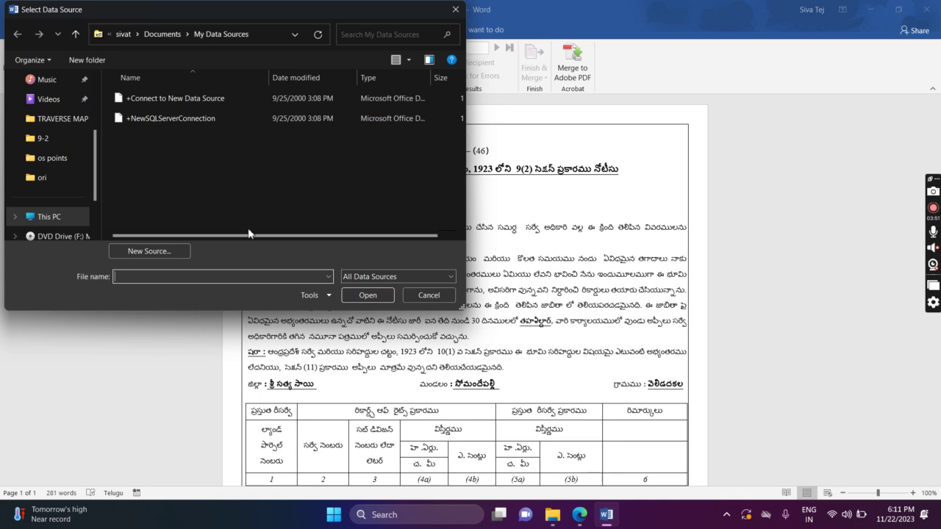
scroll(52, 129, up, 3)
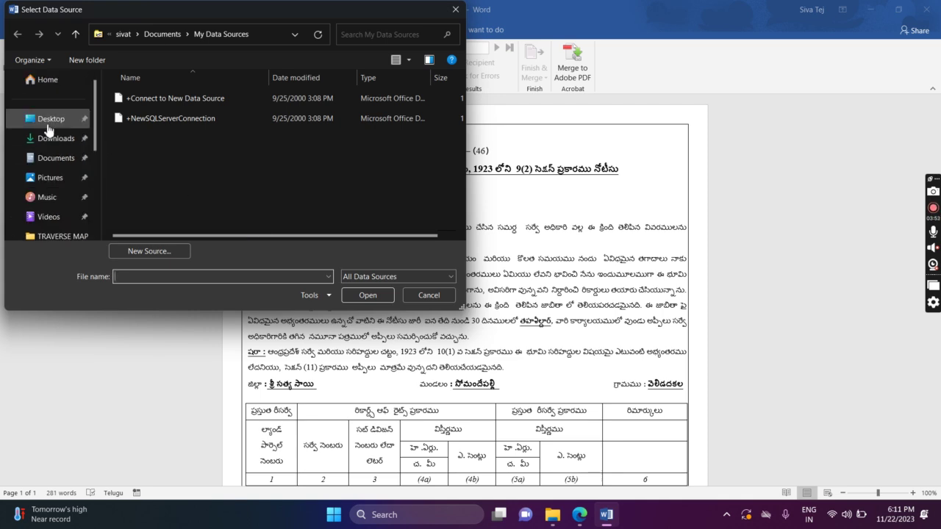
click(49, 129)
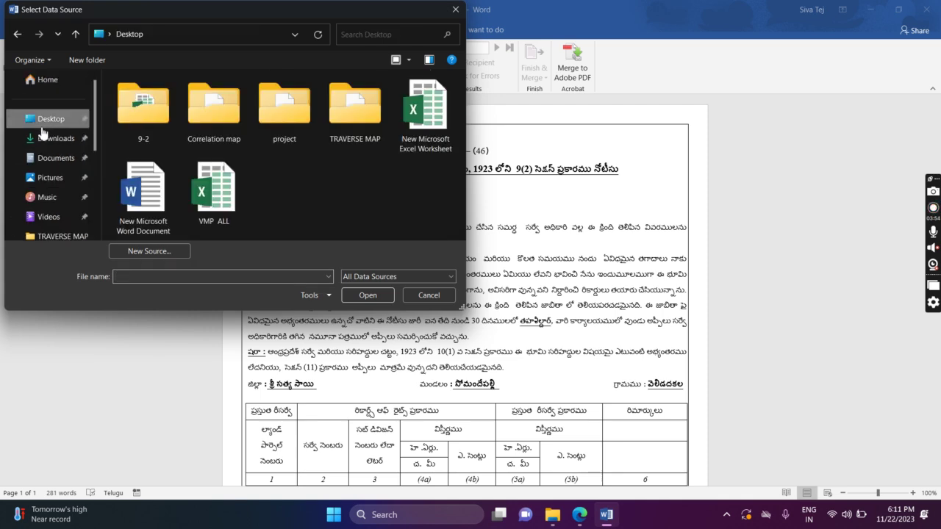
double_click(147, 110)
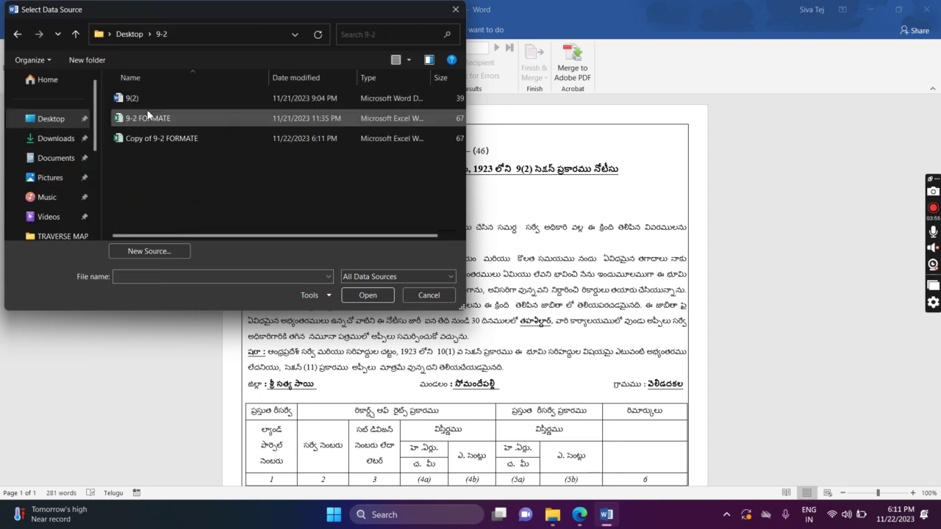
click(189, 140)
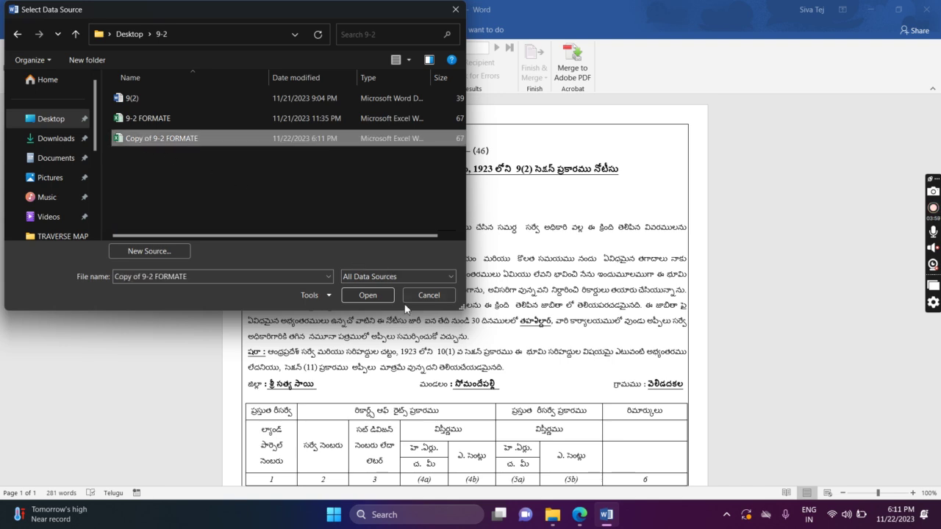
click(380, 295)
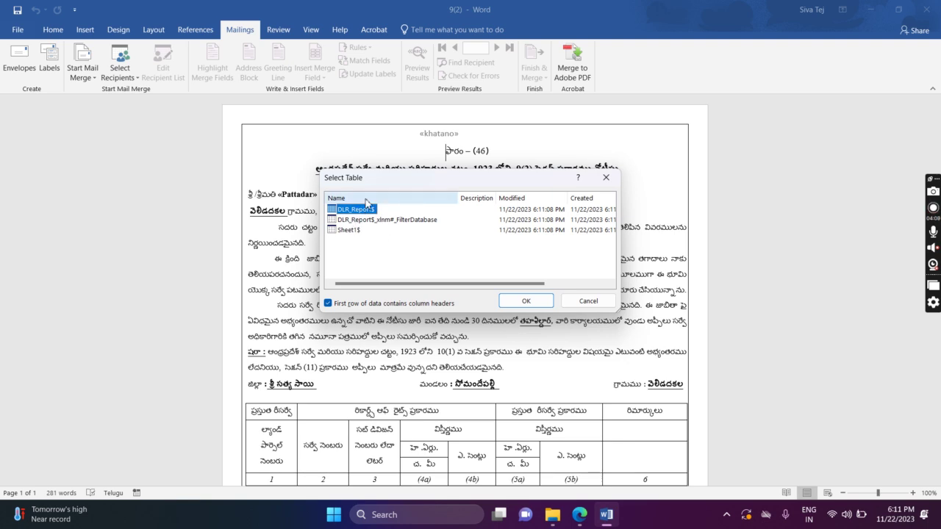
click(527, 301)
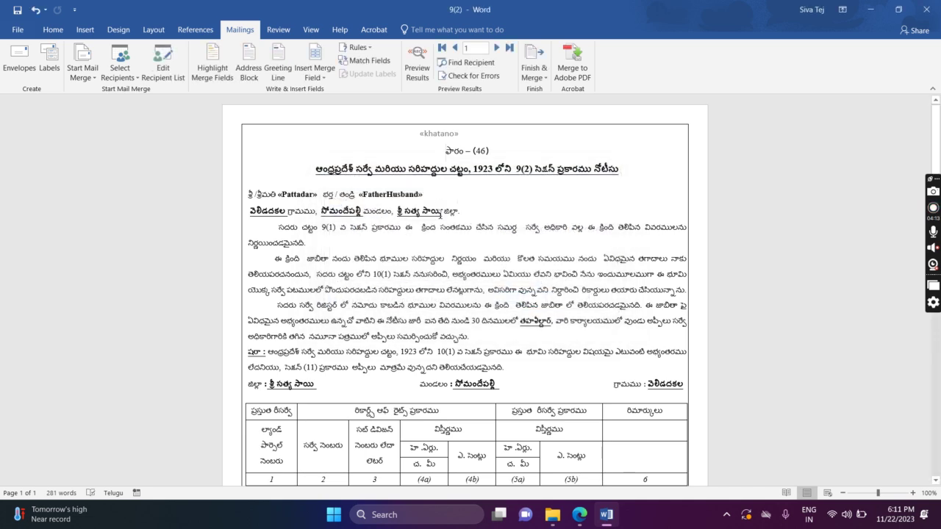
Step: Select the underlined village name below the Pattadar line and set it as the search text of a find-and-replace
scroll(303, 200, down, 1)
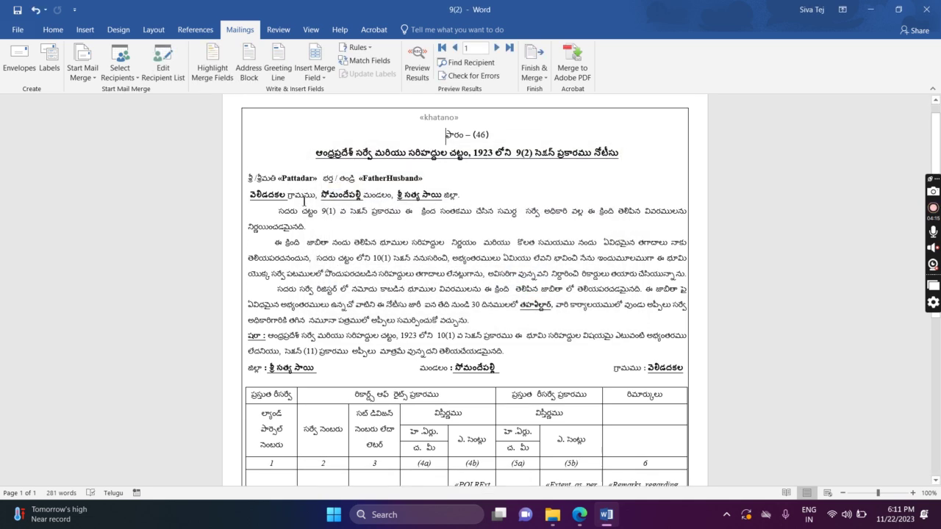
double_click(267, 183)
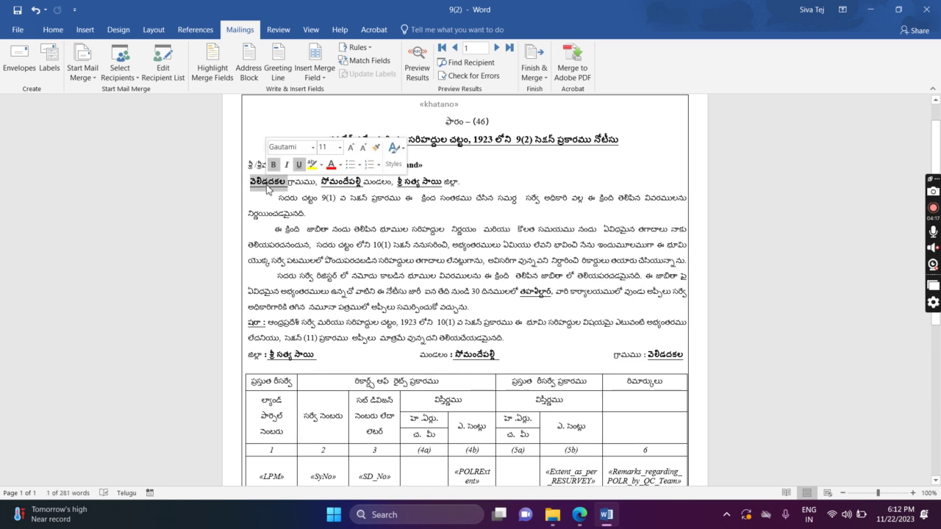
scroll(309, 228, down, 8)
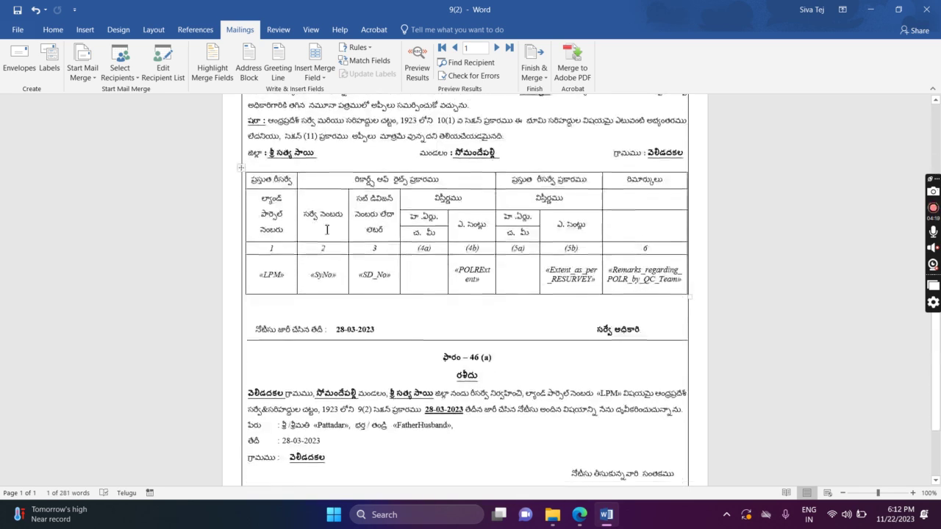
scroll(344, 244, up, 8)
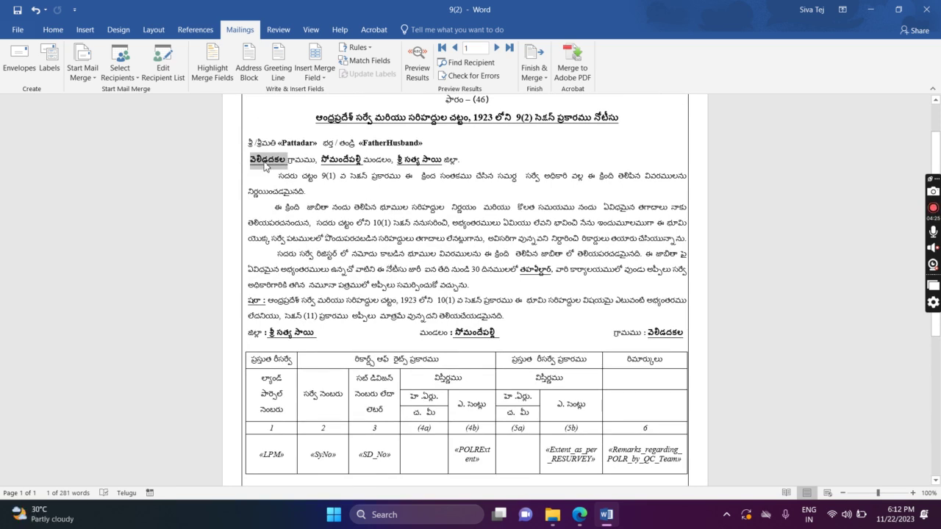
key(ctrl+h)
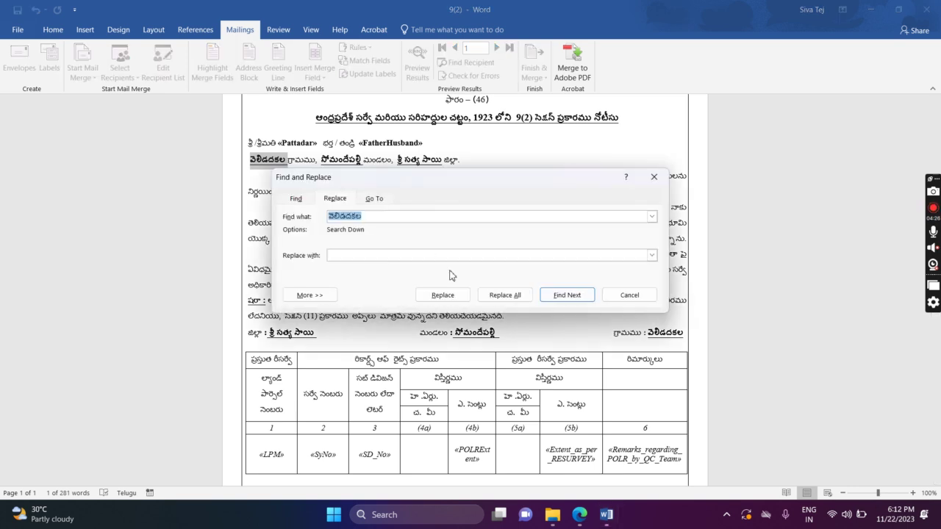
drag(363, 179, 480, 168)
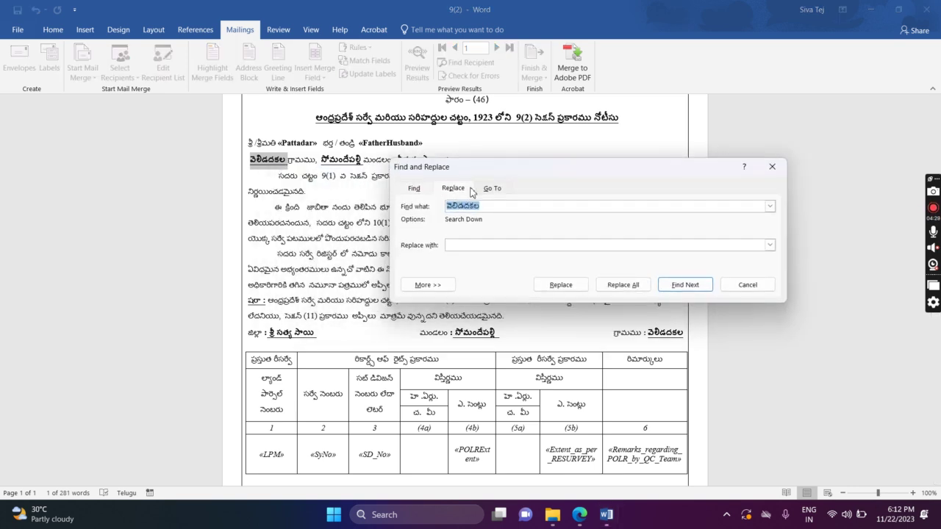
click(453, 191)
click(468, 246)
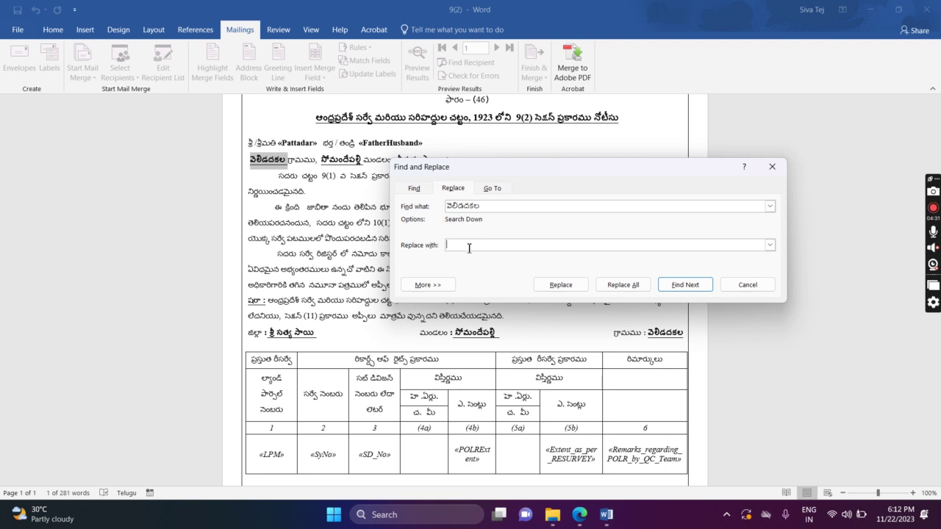